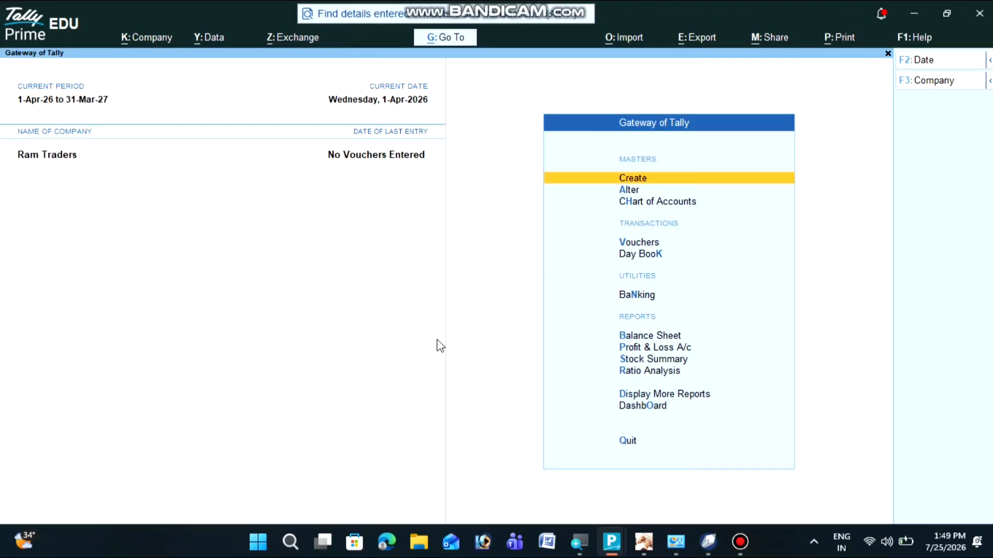
- Start a new accounting ledger named Commission, leaving its alias blank
key(Return)
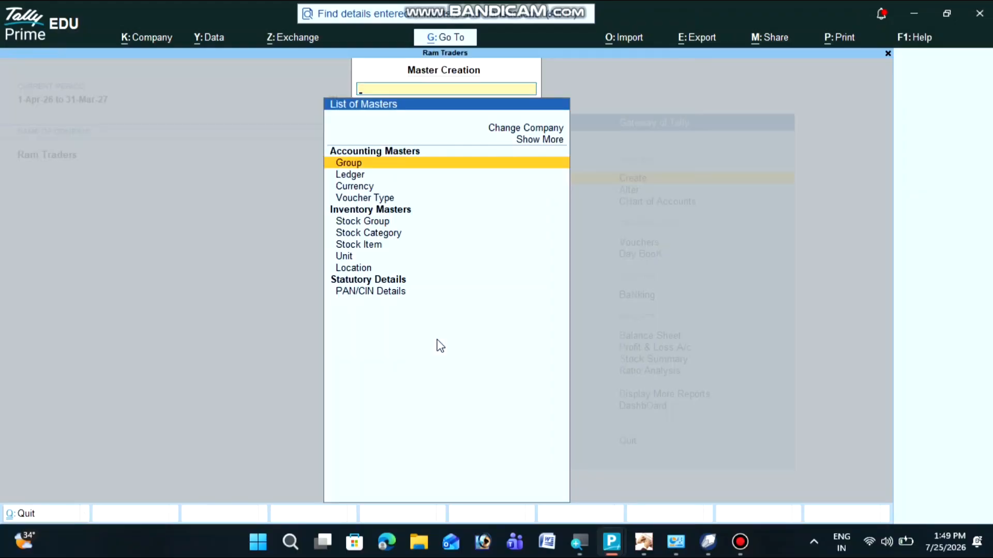
key(Down)
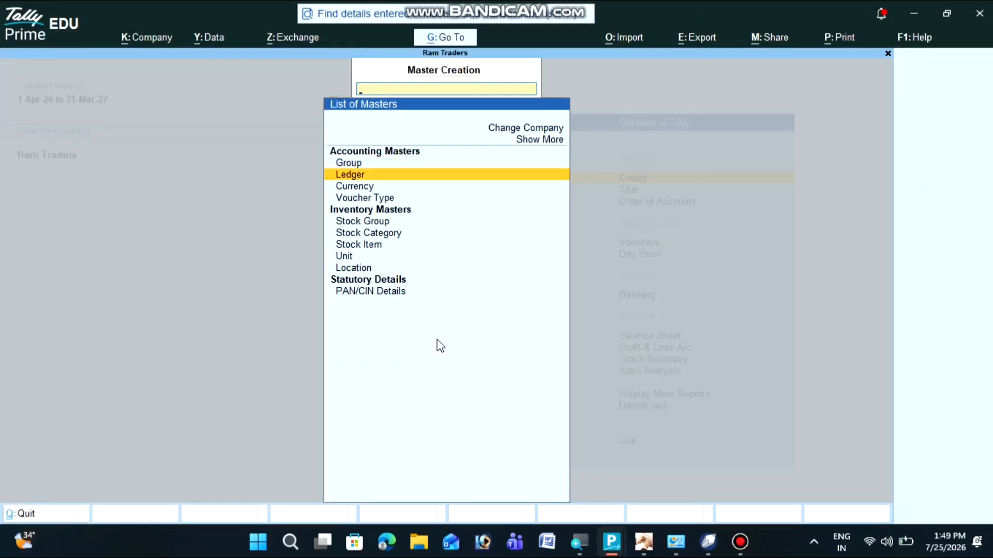
key(Return)
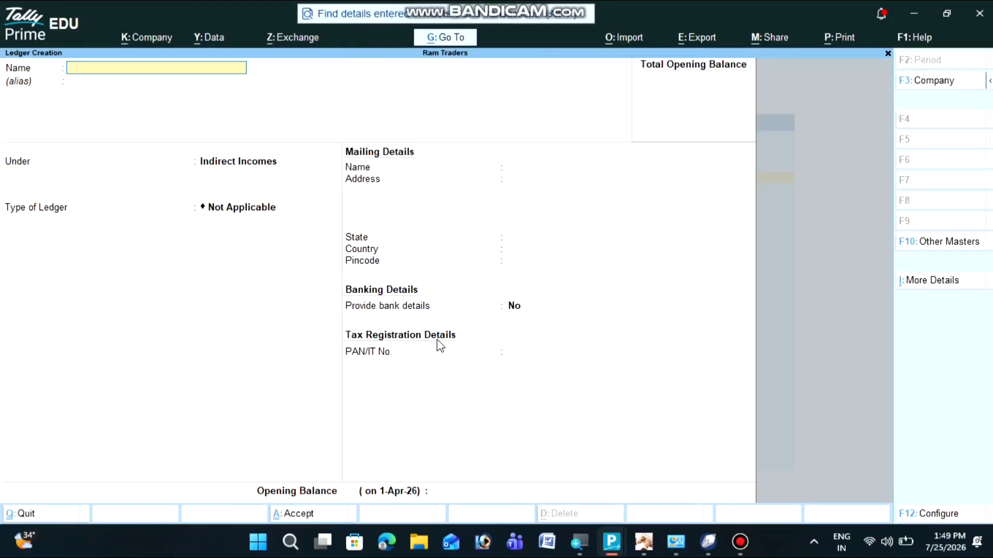
text(Commission)
key(Return)
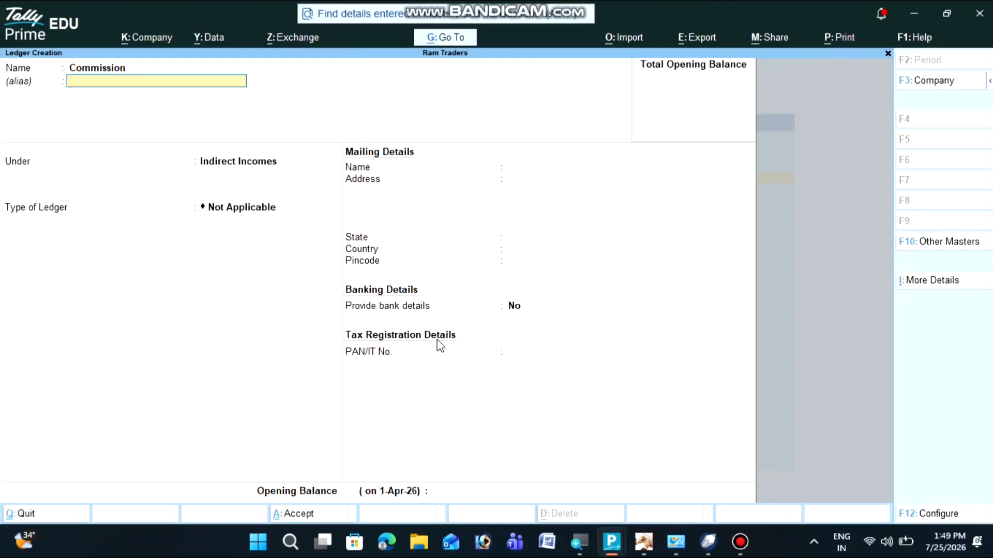
key(Return)
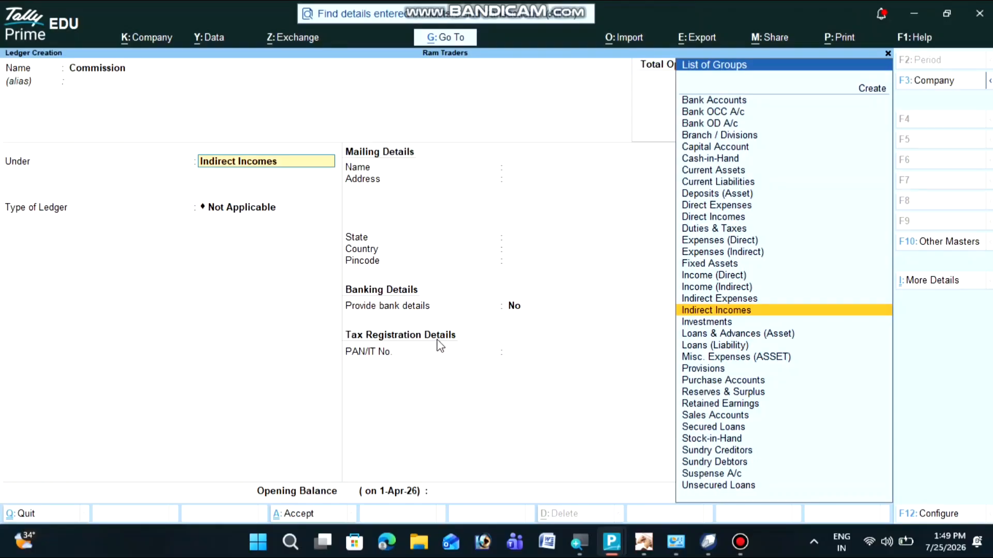
- Place the Commission ledger under Indirect Incomes without bank details or an opening balance, save it and return to the Gateway of Tally
key(Return)
key(Return)
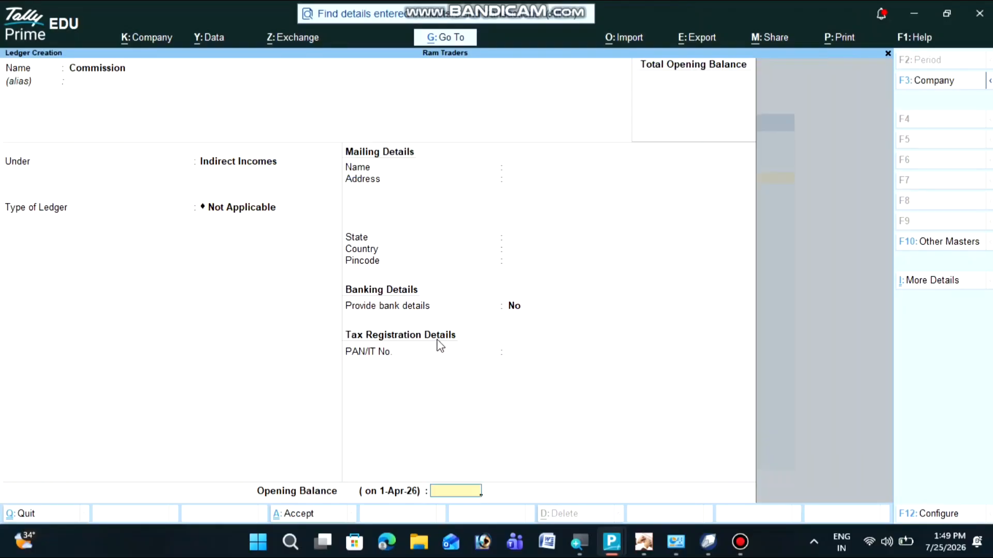
key(Return)
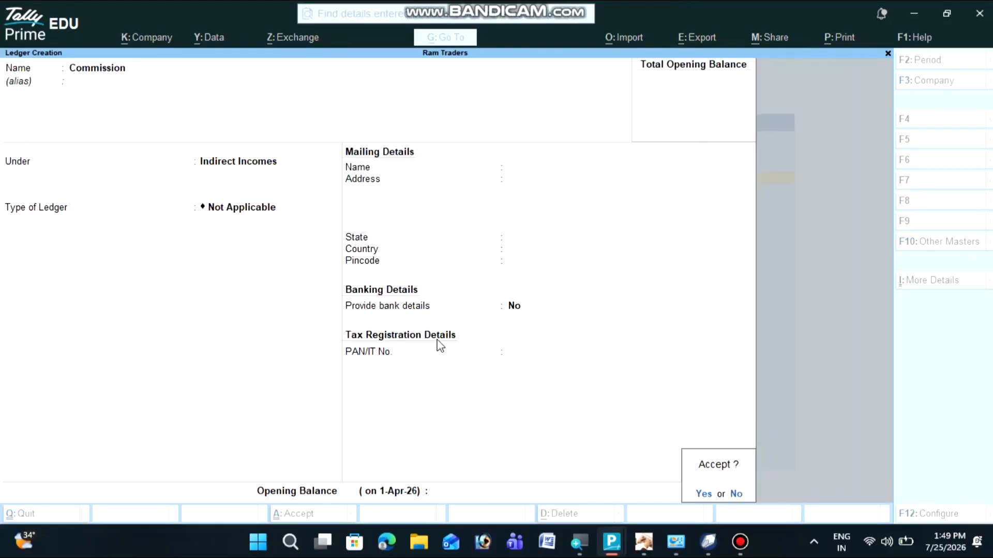
key(Return)
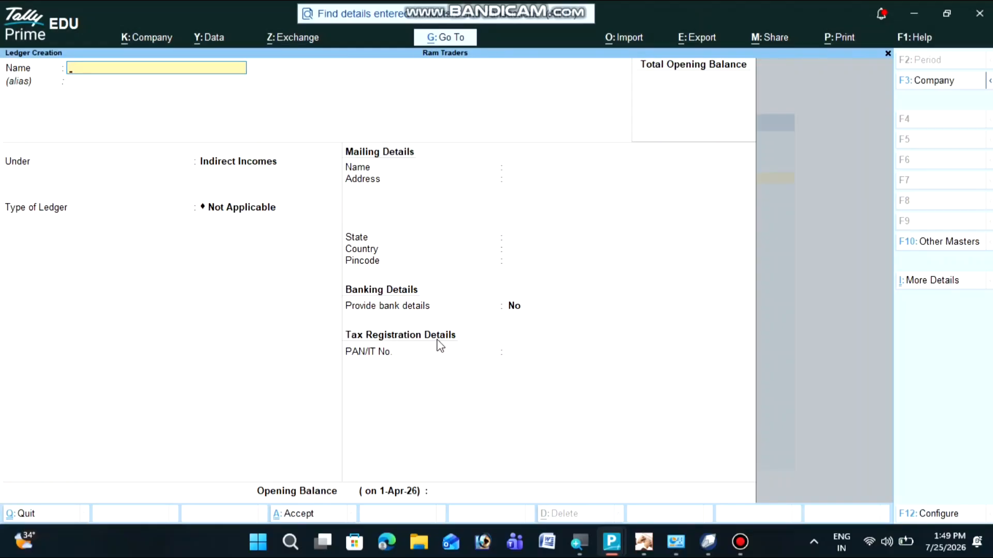
key(Escape)
key(y)
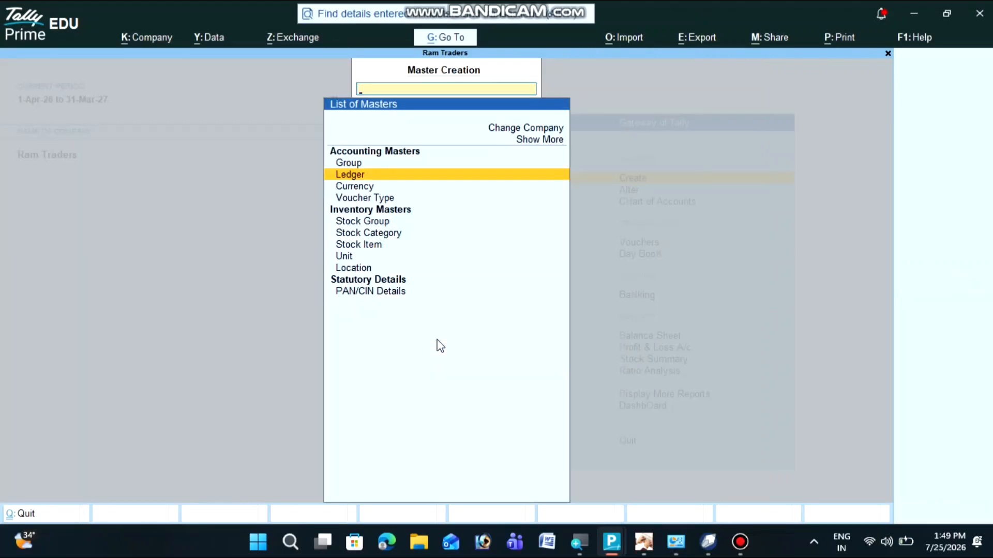
key(Escape)
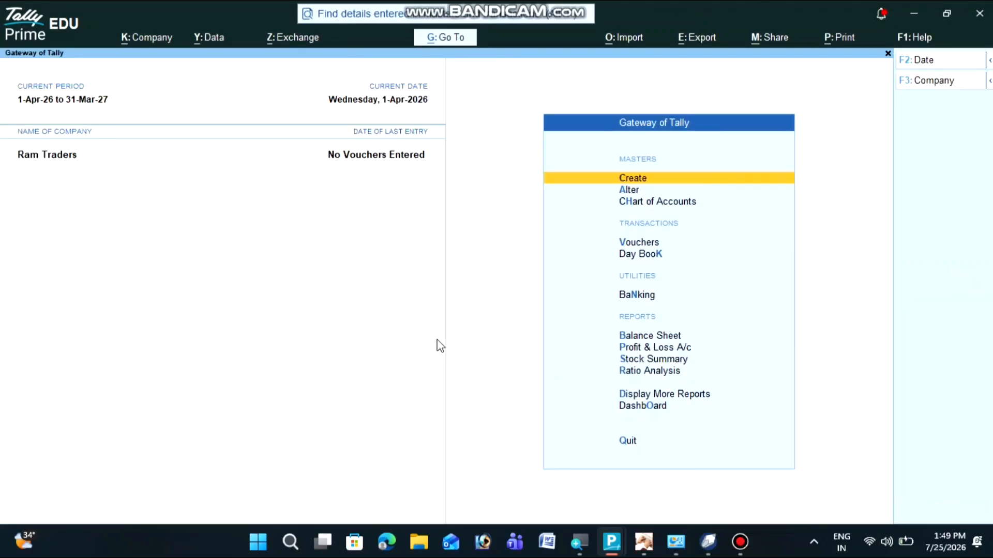
key(Escape)
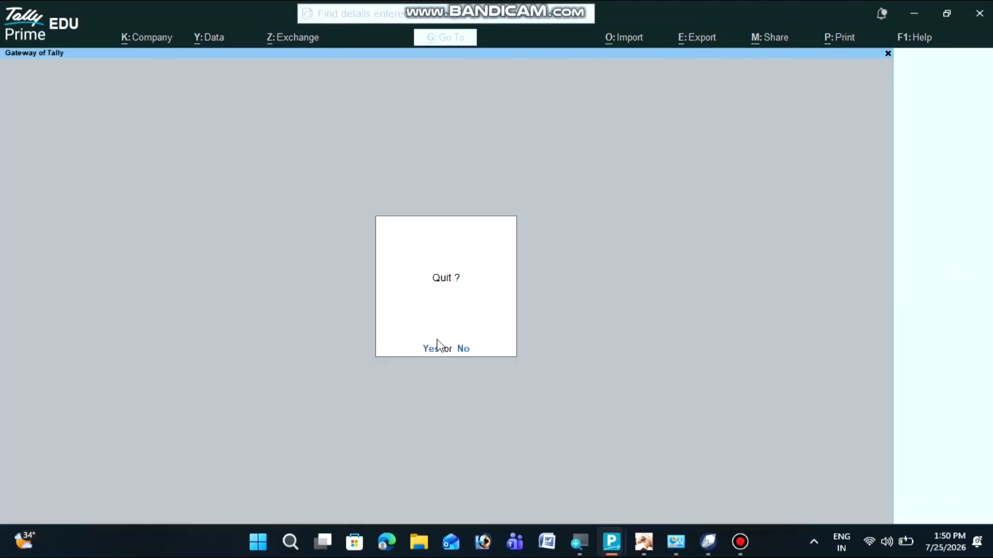
key(Escape)
- Start a receipt voucher and credit the Commission ledger with 10,000
key(Down)
key(Down)
key(Down)
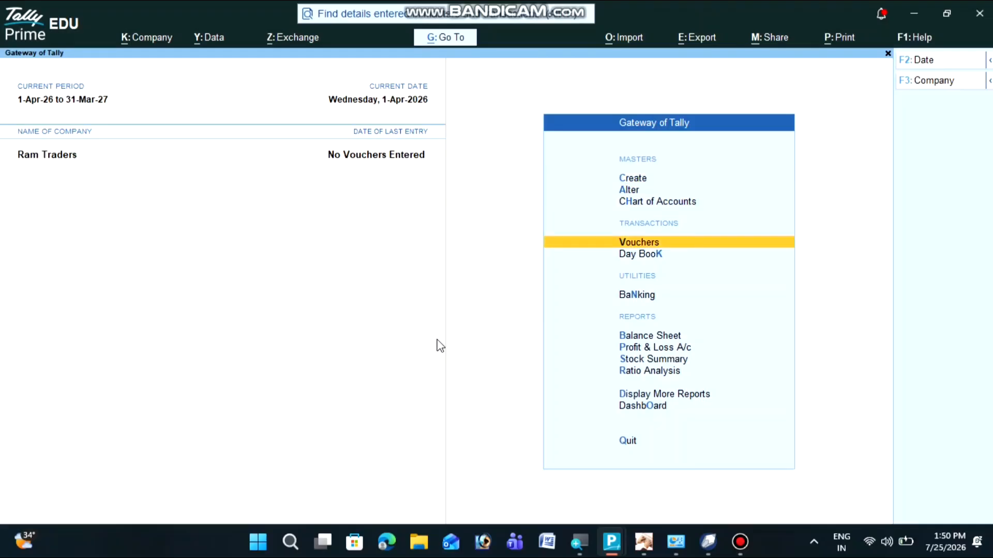
key(Return)
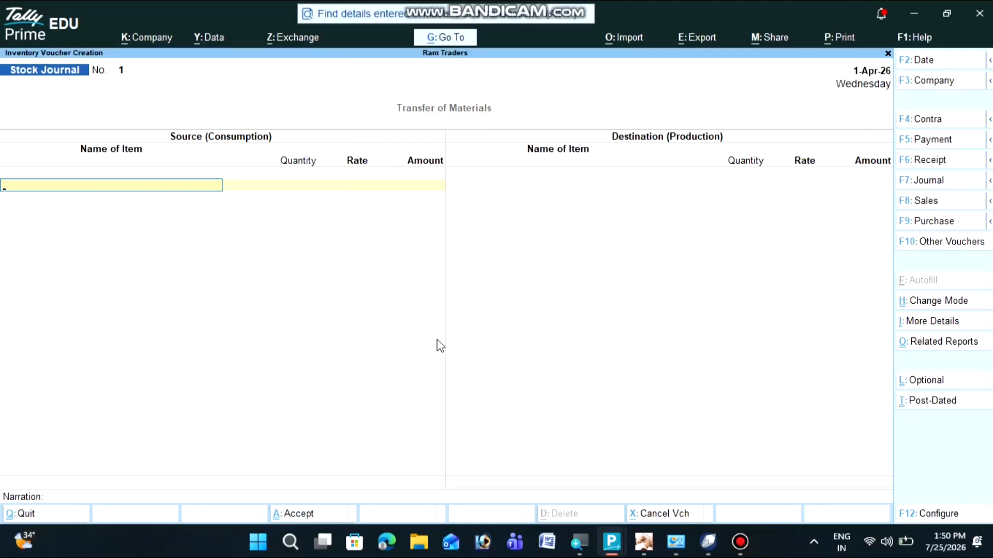
key(F6)
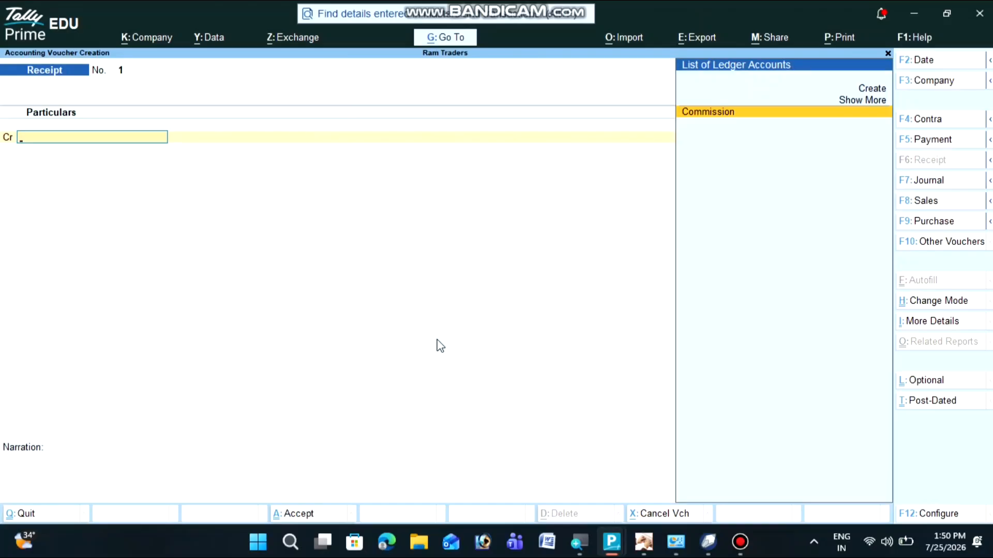
key(Return)
text(1000)
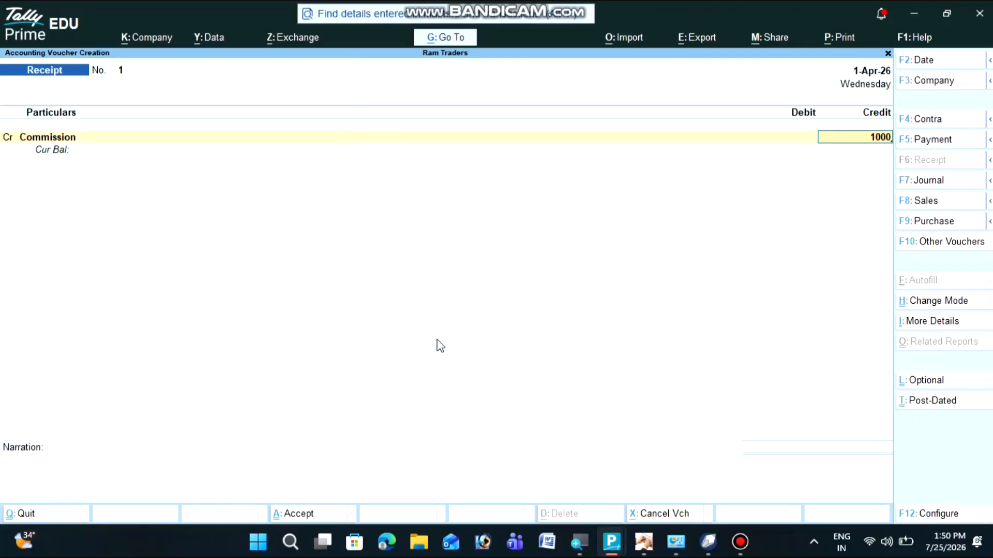
text(0)
key(Return)
key(Return)
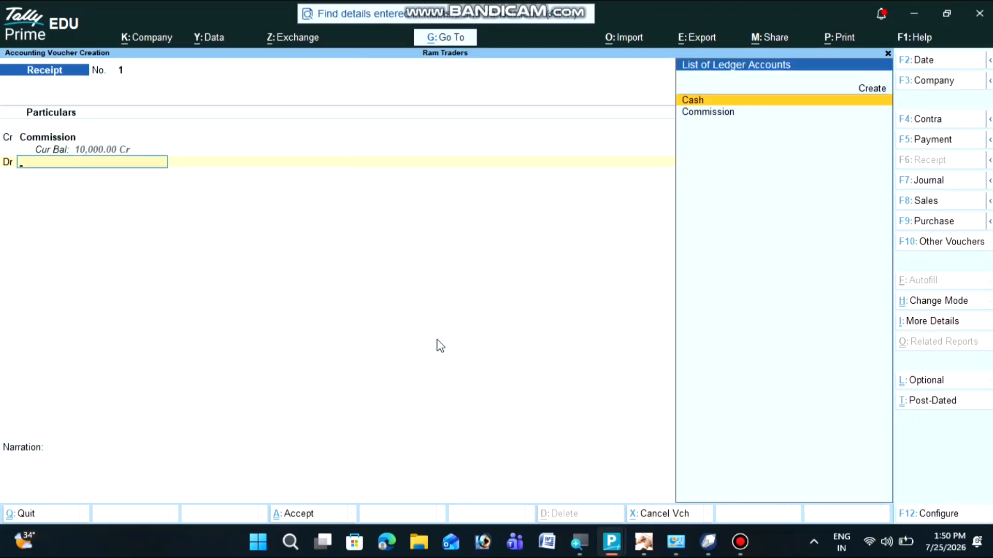
- Debit Cash with 10,000 in the receipt voucher, save it without a narration and leave voucher entry
key(Return)
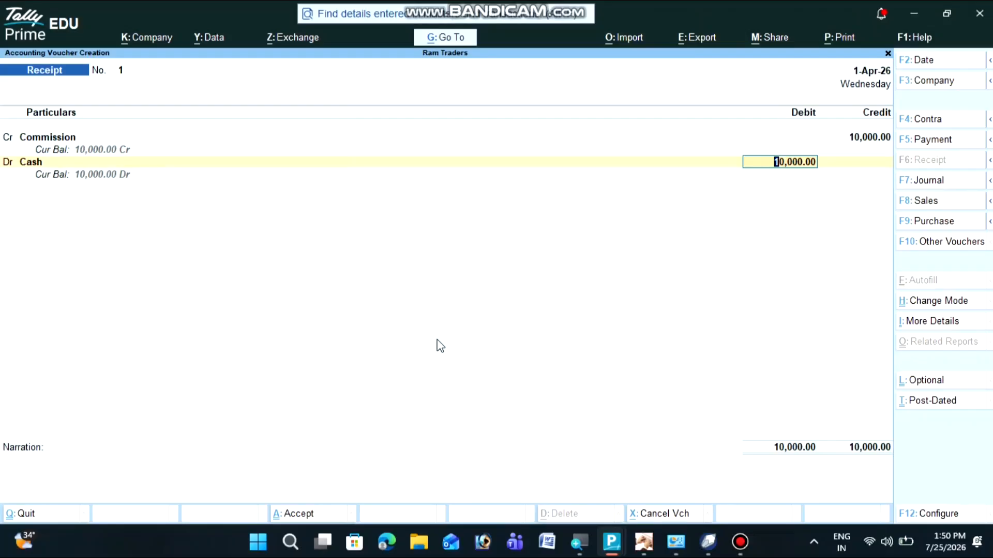
key(Return)
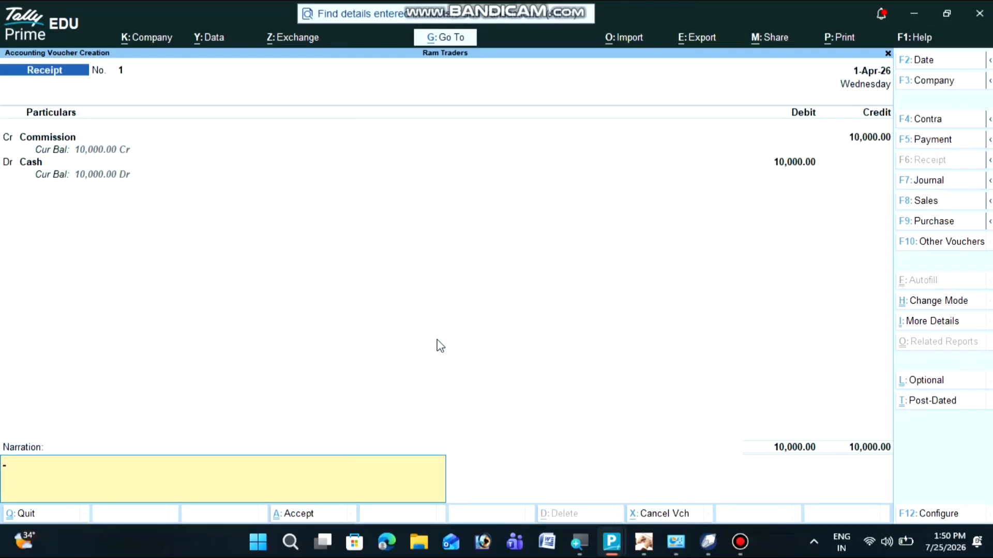
key(Return)
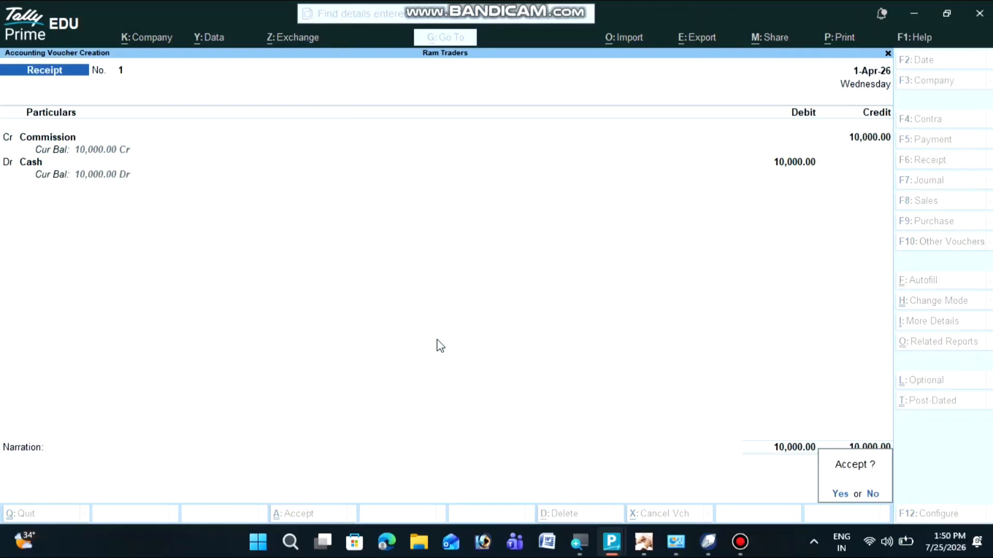
key(Return)
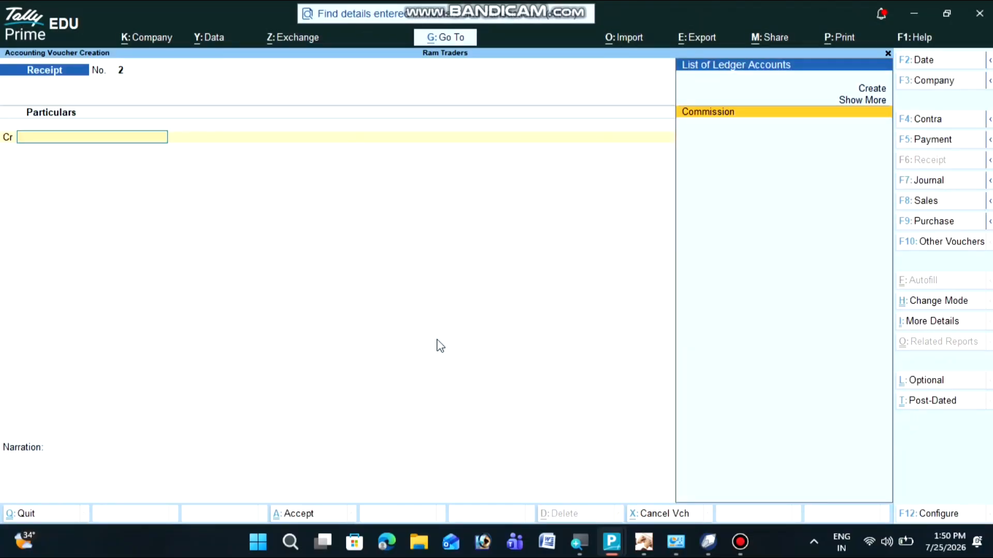
key(Escape)
key(Return)
key(Escape)
key(Escape)
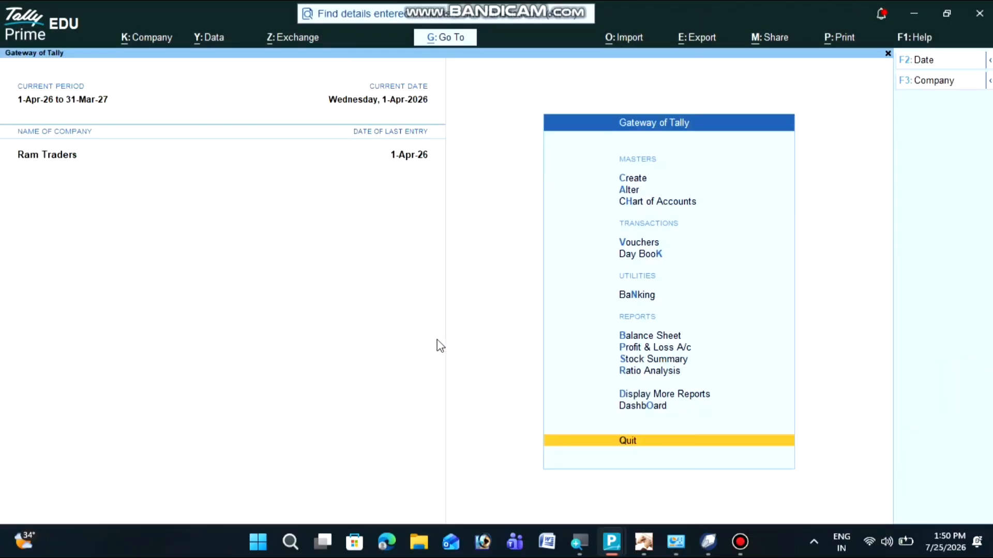
- Examine the Trial Balance in detailed form, including the accounts under Current Assets and Indirect Incomes, and return to the Gateway of Tally
key(Up)
key(Up)
key(Return)
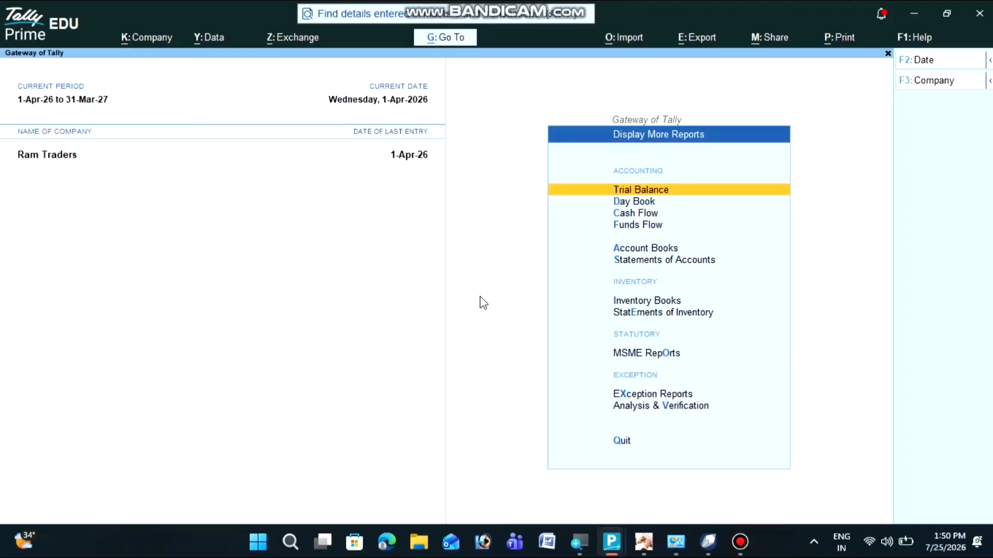
key(Return)
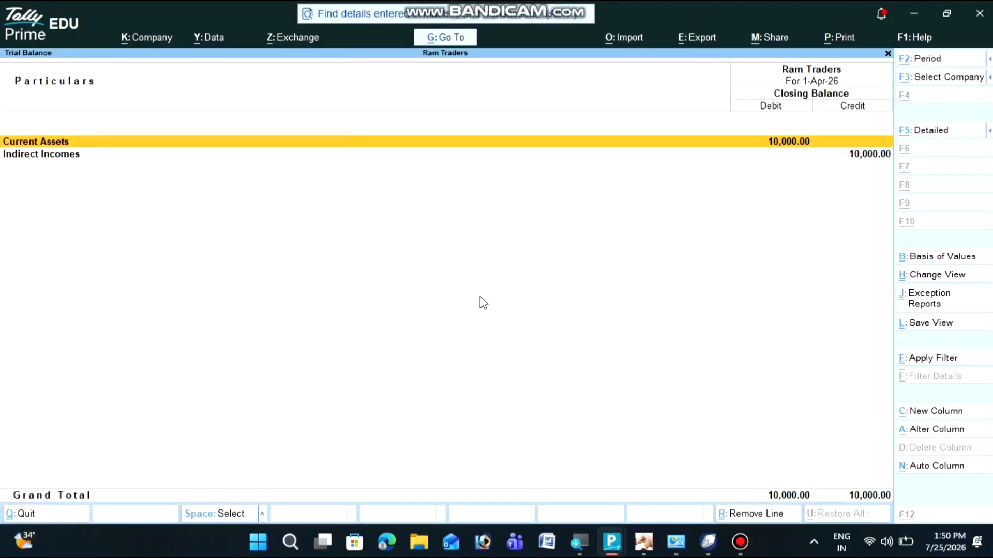
key(alt+F5)
key(Down)
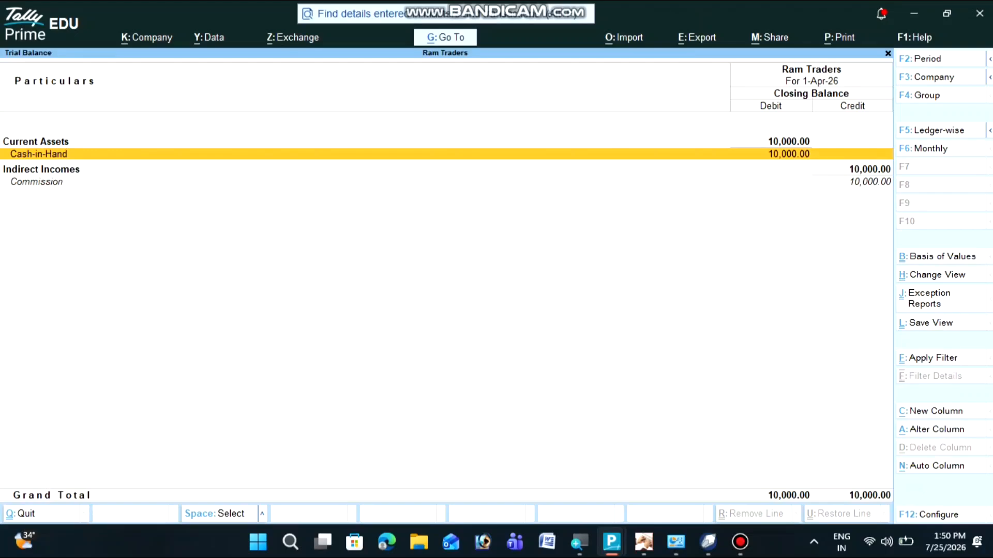
key(Escape)
key(Escape)
key(Escape)
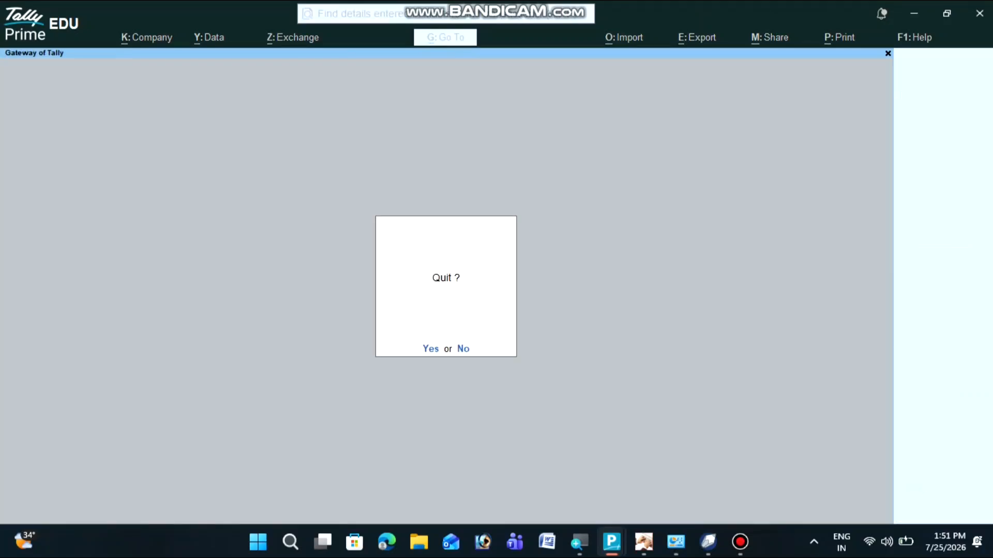
key(Escape)
- Start a new accounting ledger named Interest, leaving its alias blank
key(Return)
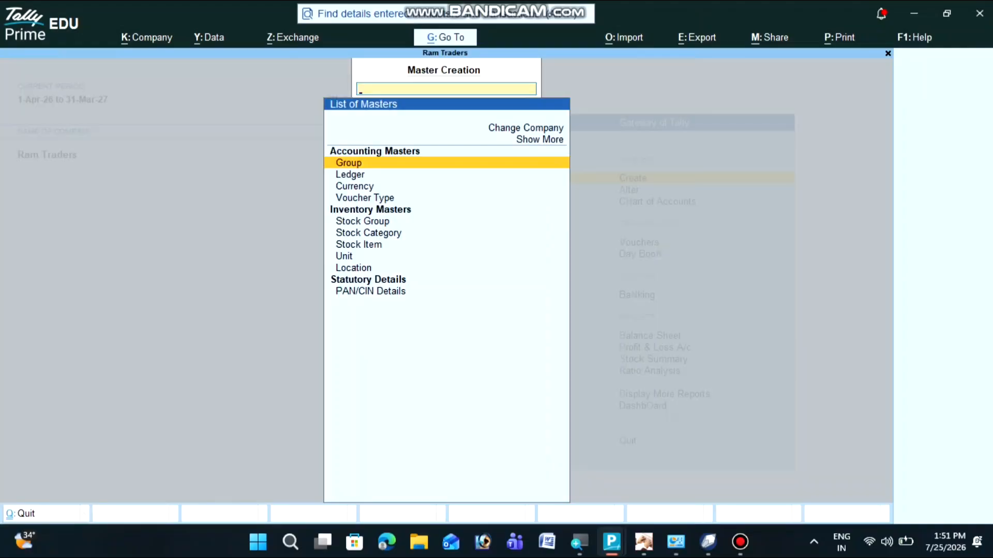
key(Down)
key(Return)
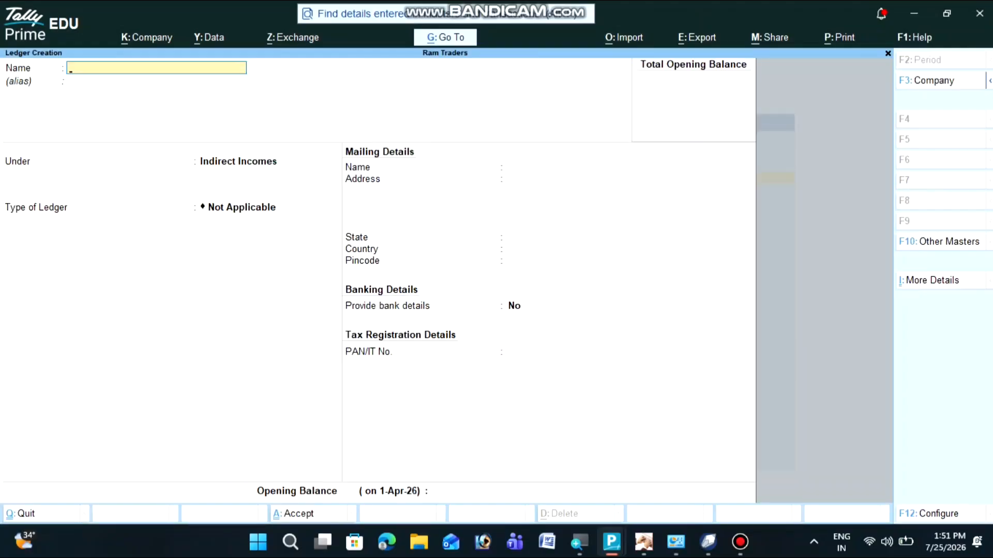
text(Interest)
key(Return)
key(Return)
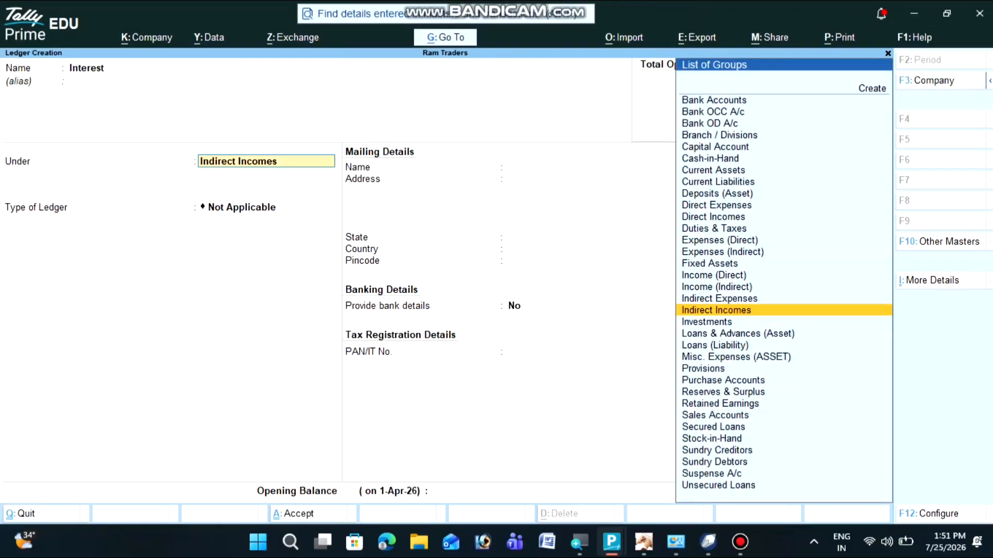
- Place the Interest ledger under Indirect Incomes without bank details or an opening balance, save it and return to the Gateway of Tally
key(Return)
key(Return)
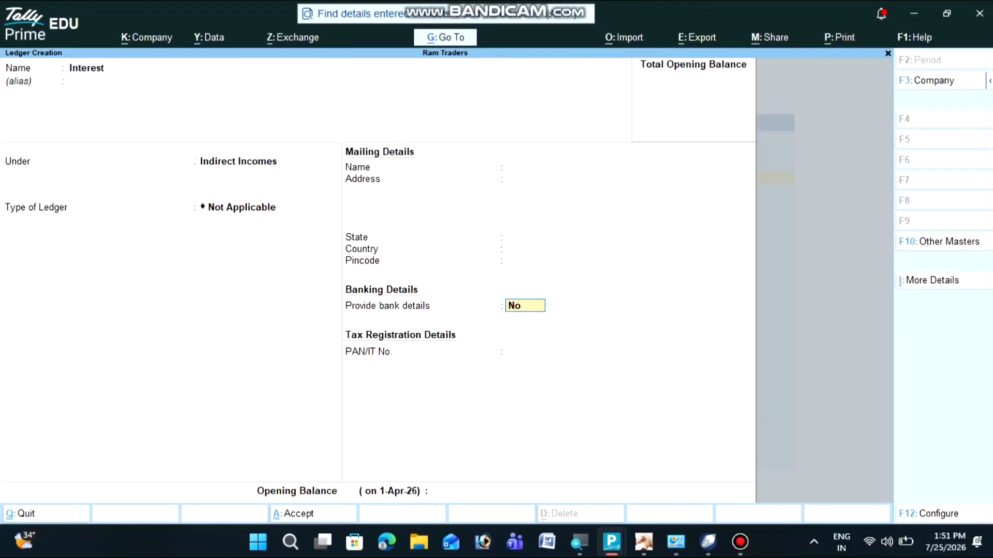
key(Return)
key(Return)
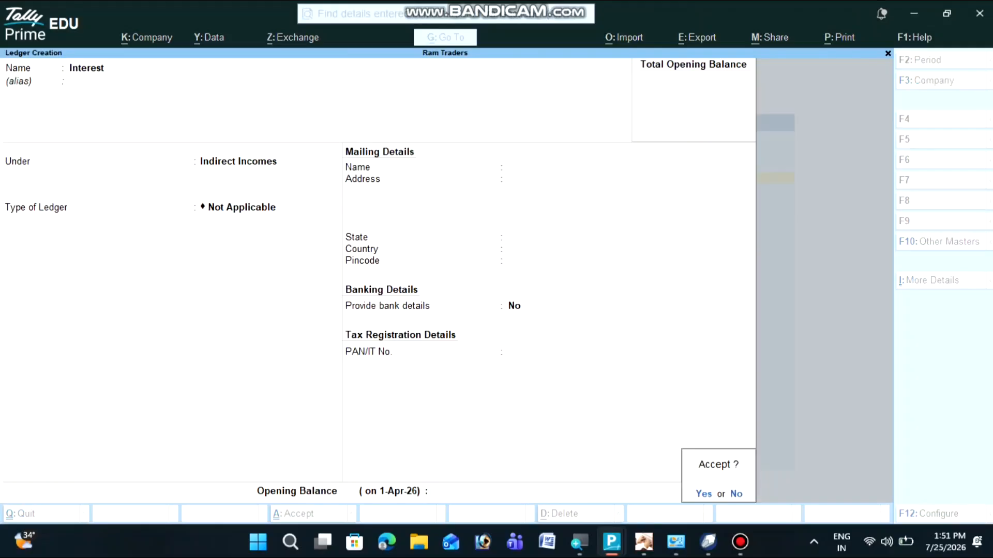
key(Return)
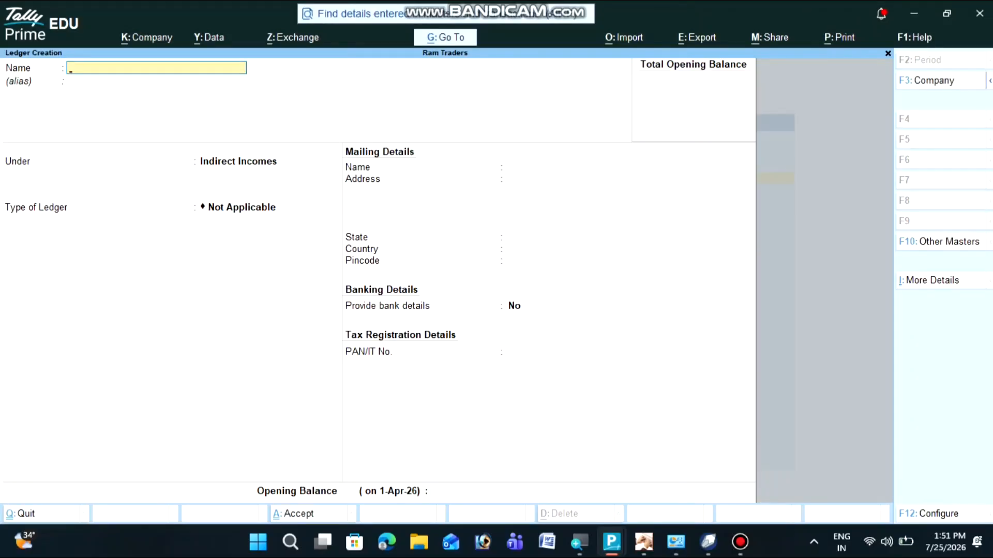
key(Escape)
key(Escape)
key(Escape)
key(Escape)
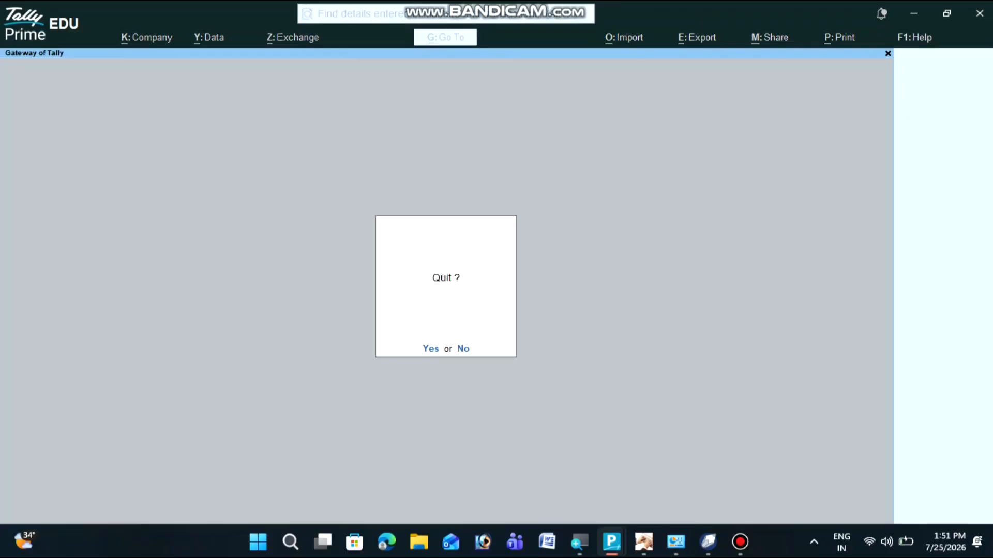
key(Escape)
- Start a receipt voucher and credit the Interest ledger with 10,000
key(Down)
key(Down)
key(Down)
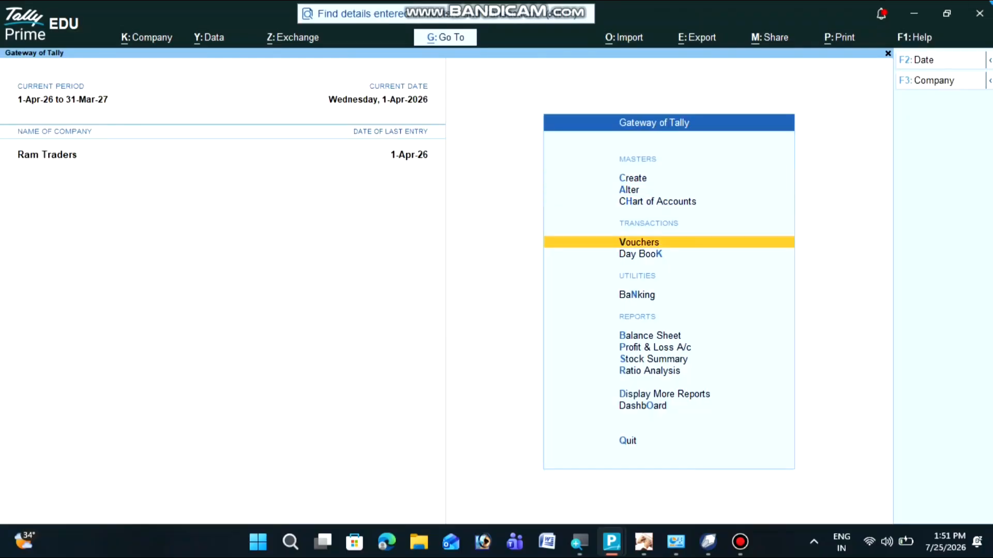
key(Return)
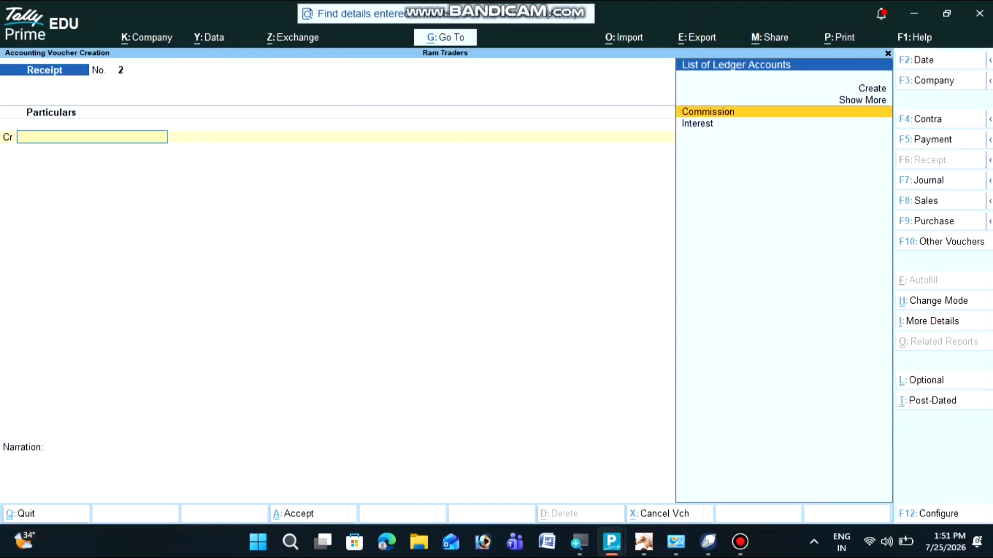
key(Down)
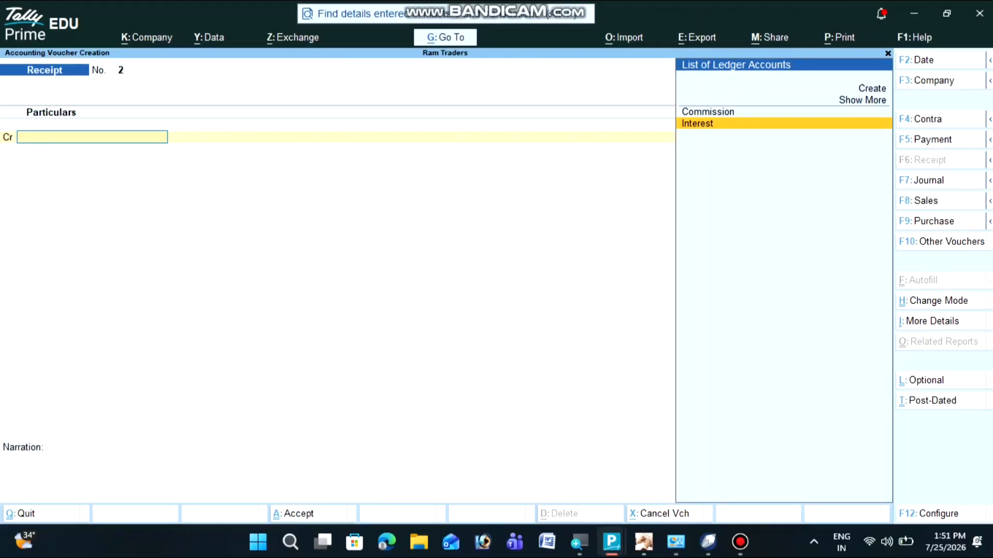
key(Return)
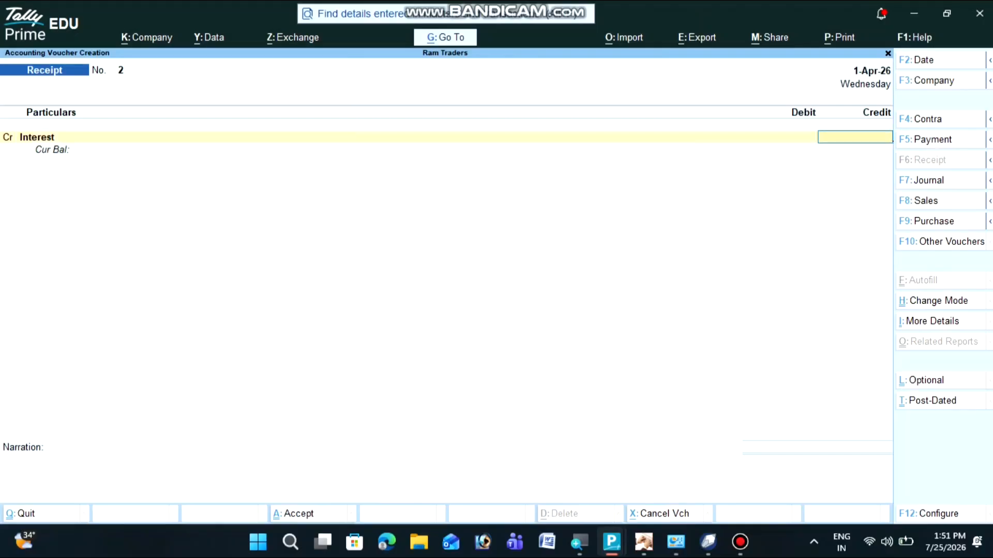
text(10000)
key(Return)
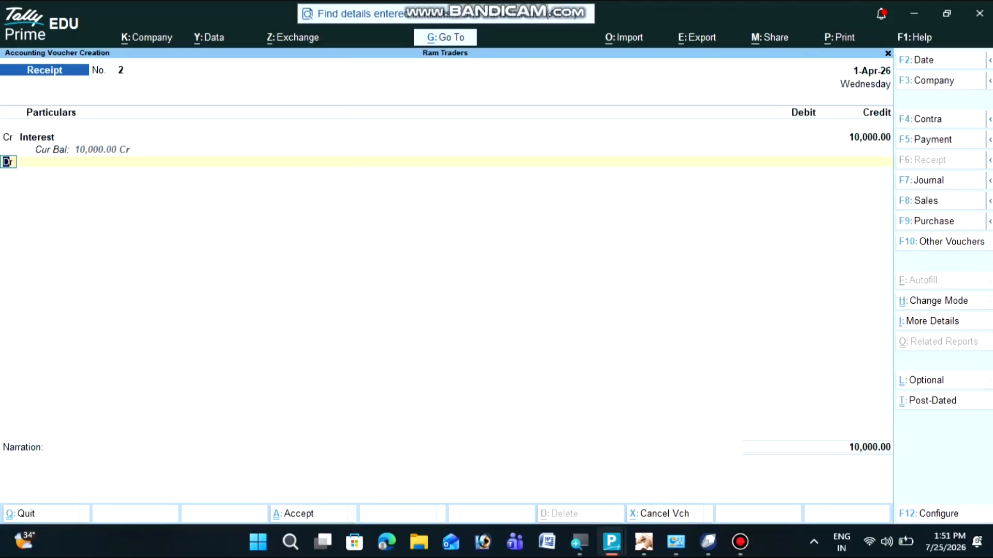
- Debit Cash with 10,000 against Interest, save the receipt without a narration and leave voucher entry
key(Return)
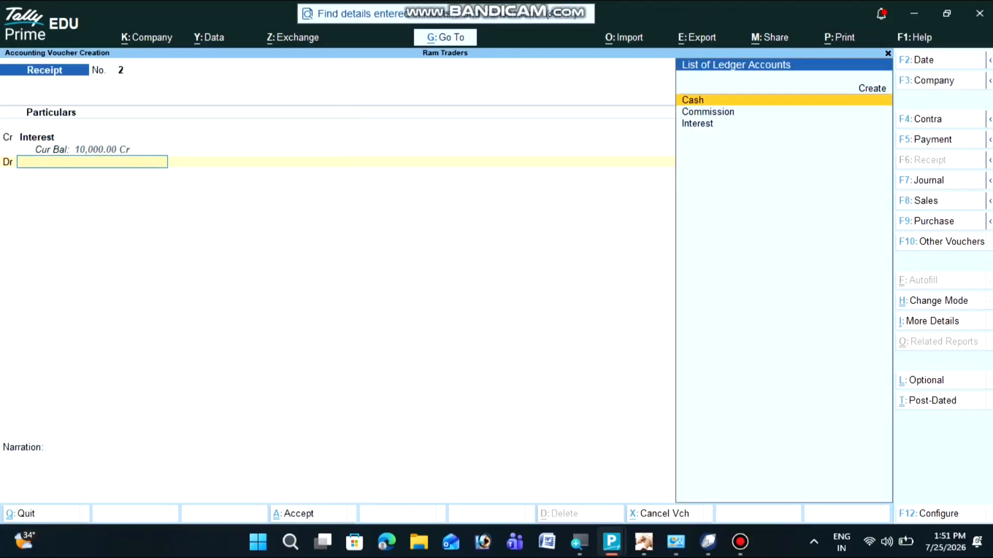
key(Return)
key(Return)
key(Return)
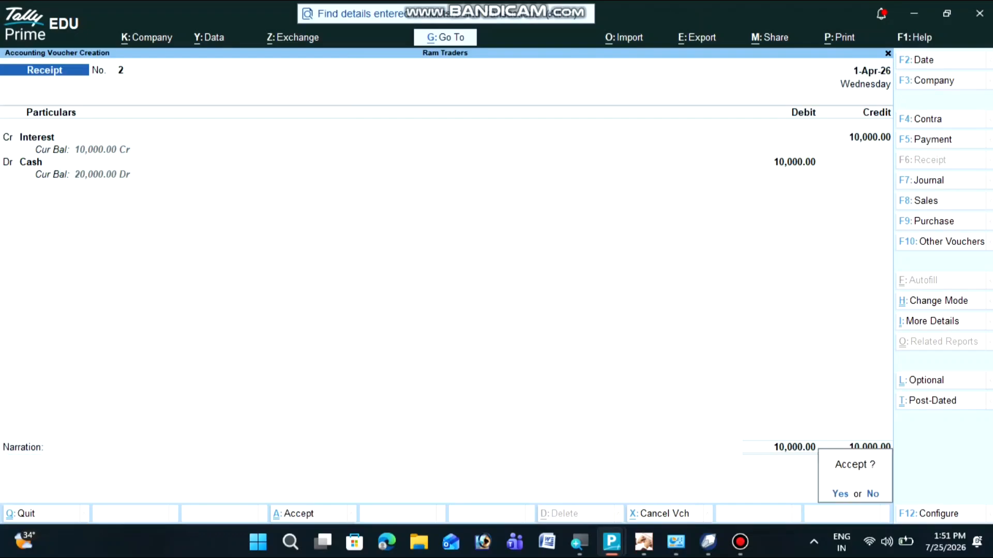
key(Return)
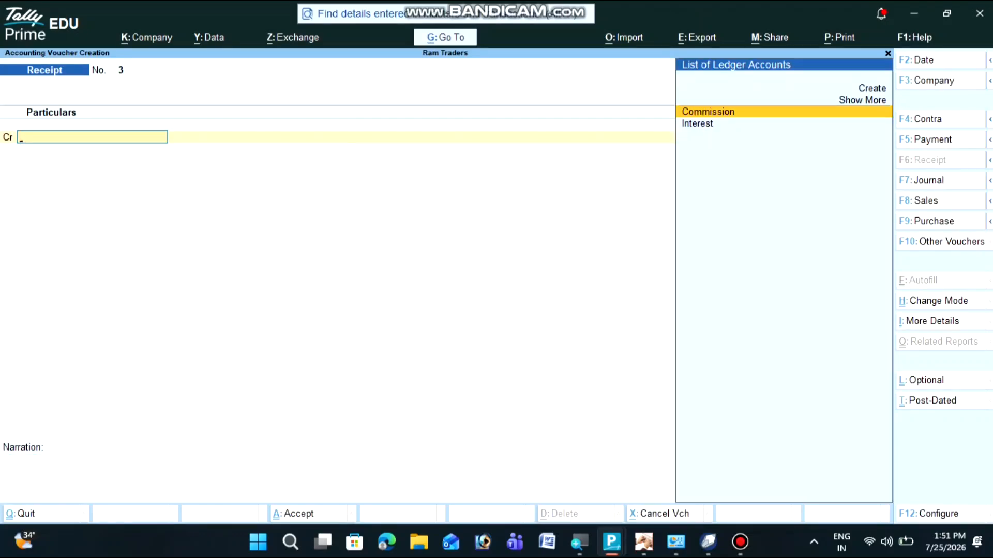
key(Escape)
key(y)
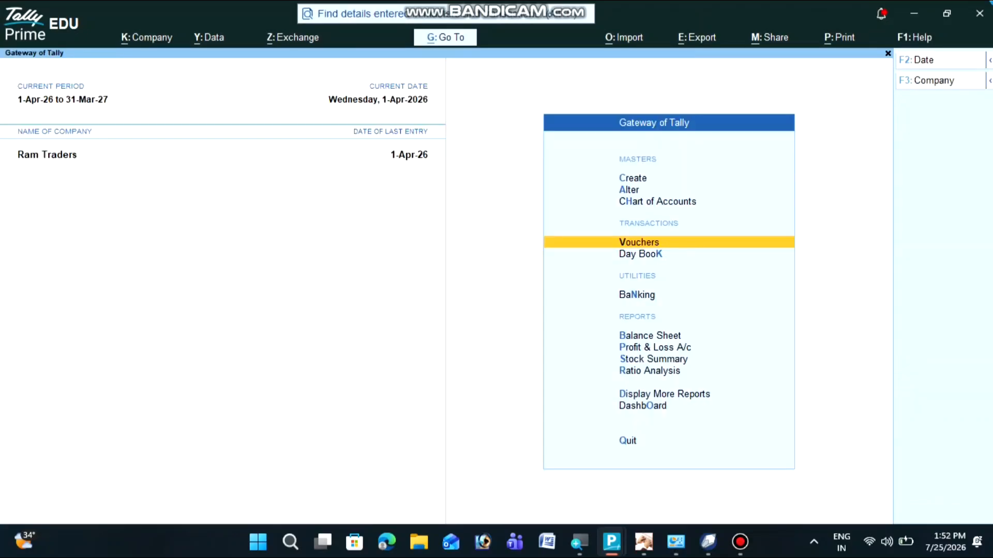
- Examine the Trial Balance in detailed form, including Cash-in-Hand and the Commission and Interest ledgers, and return to the Gateway of Tally
key(Escape)
key(n)
key(Up)
key(Up)
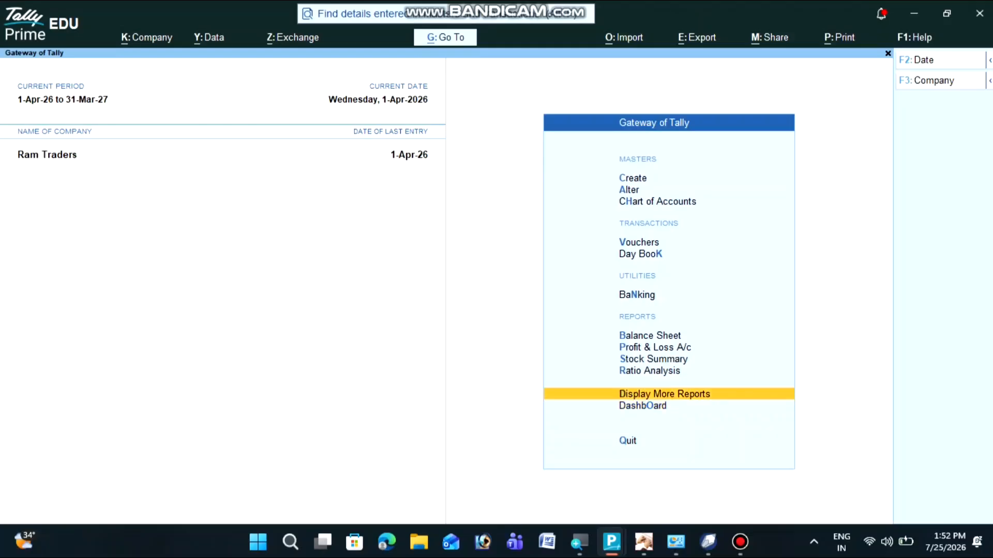
key(Return)
key(Return)
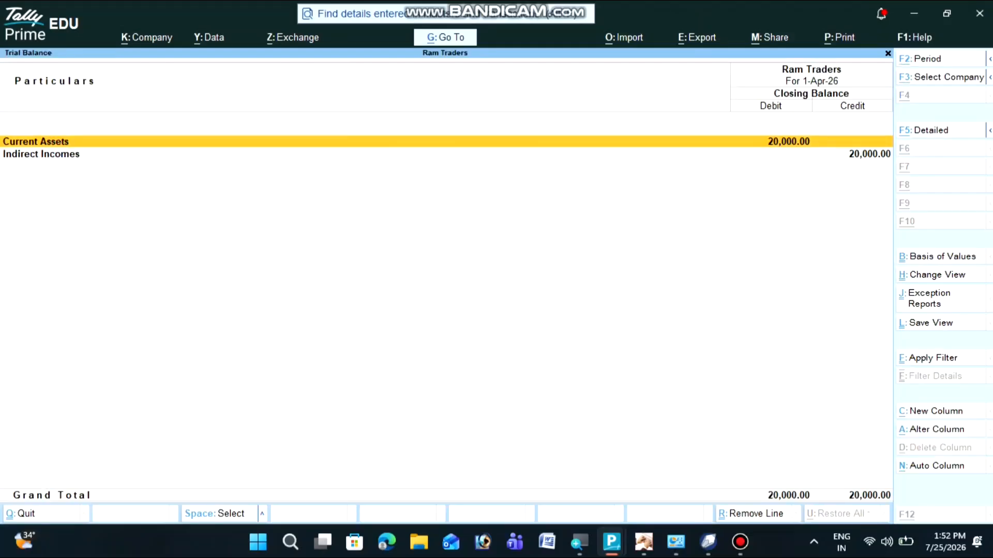
key(alt+F5)
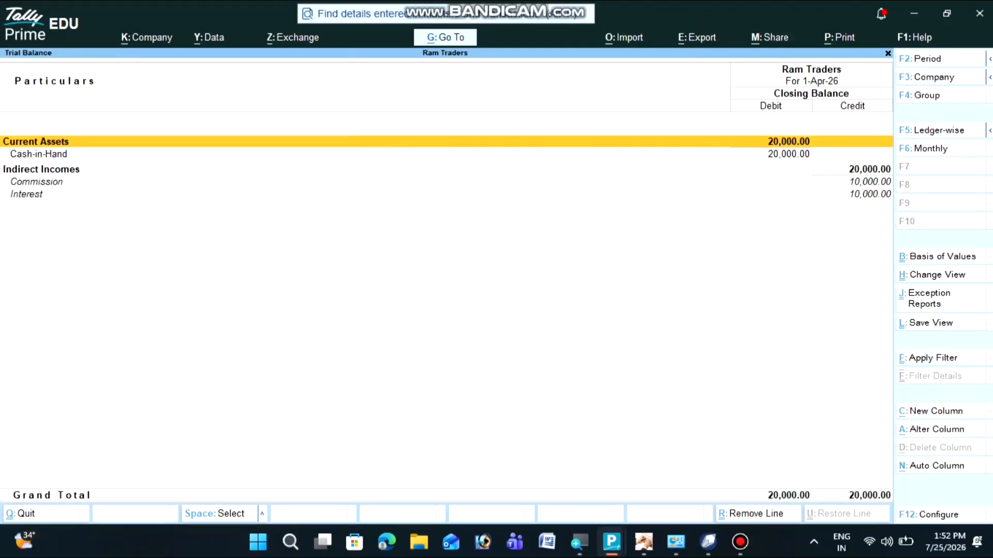
key(Down)
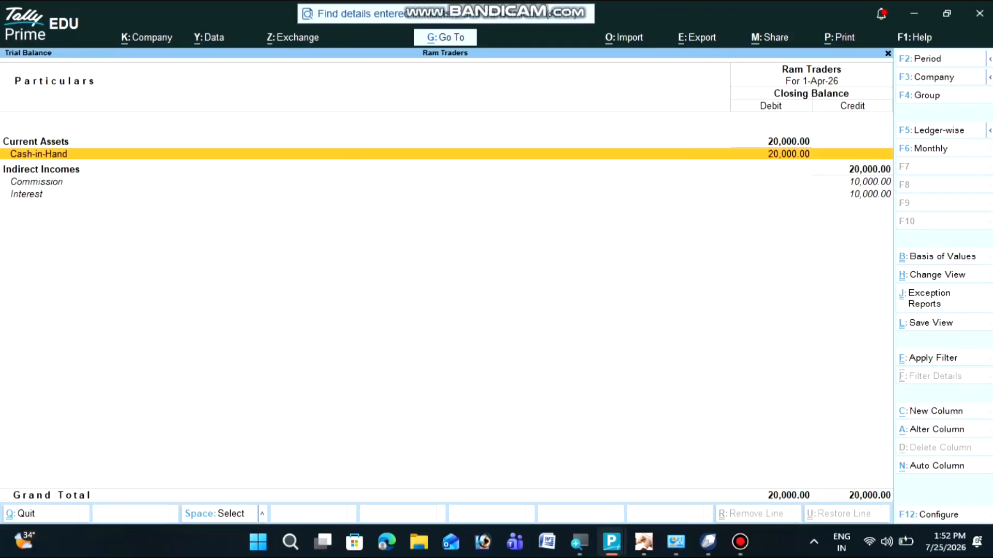
key(Escape)
key(Escape)
key(Escape)
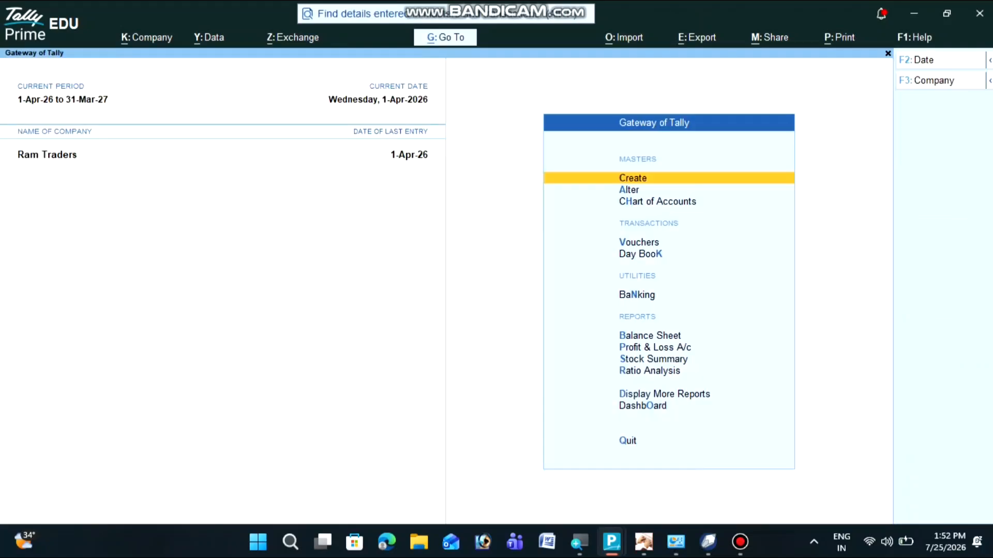
- Start a new accounting ledger named SBI without an alias and place it under Bank Accounts
key(Return)
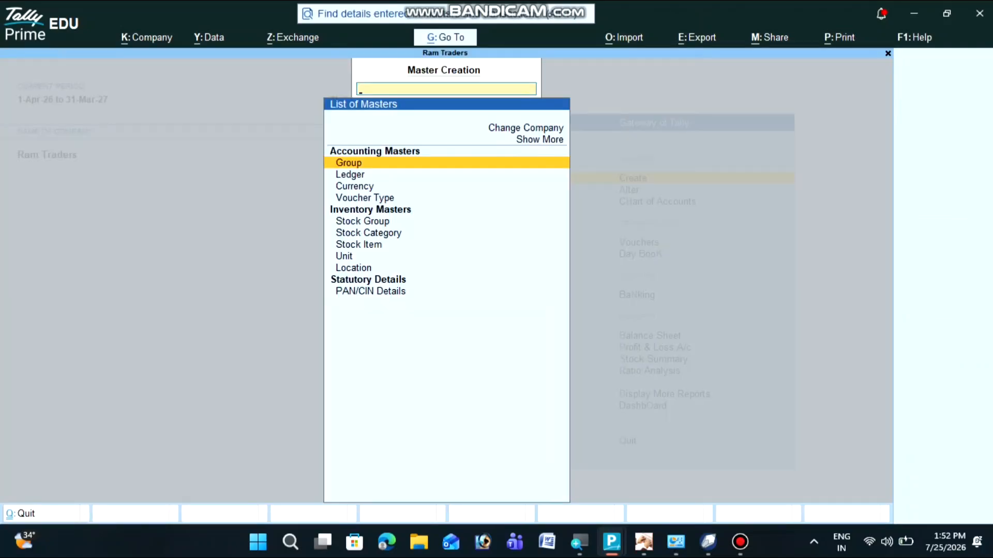
key(Down)
key(Return)
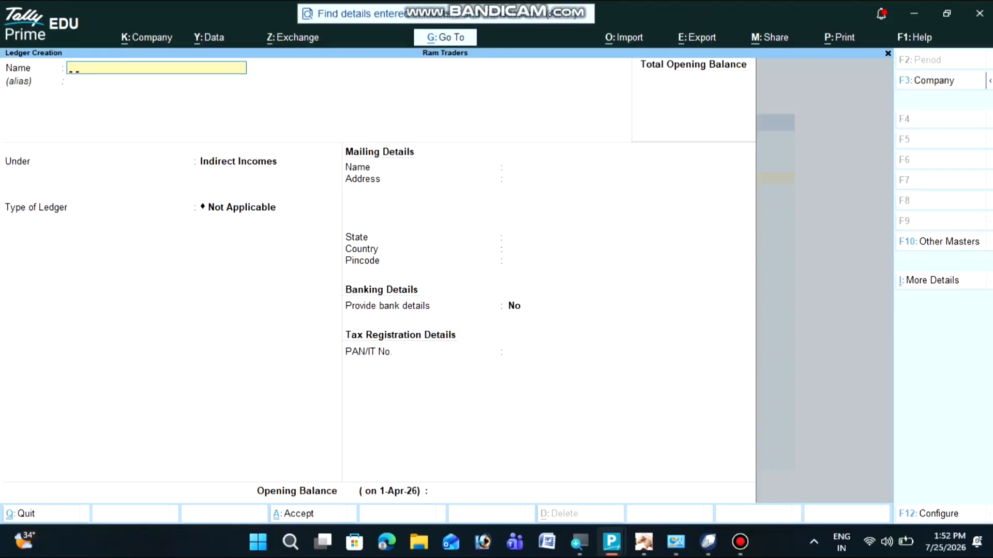
text(SBI)
key(Return)
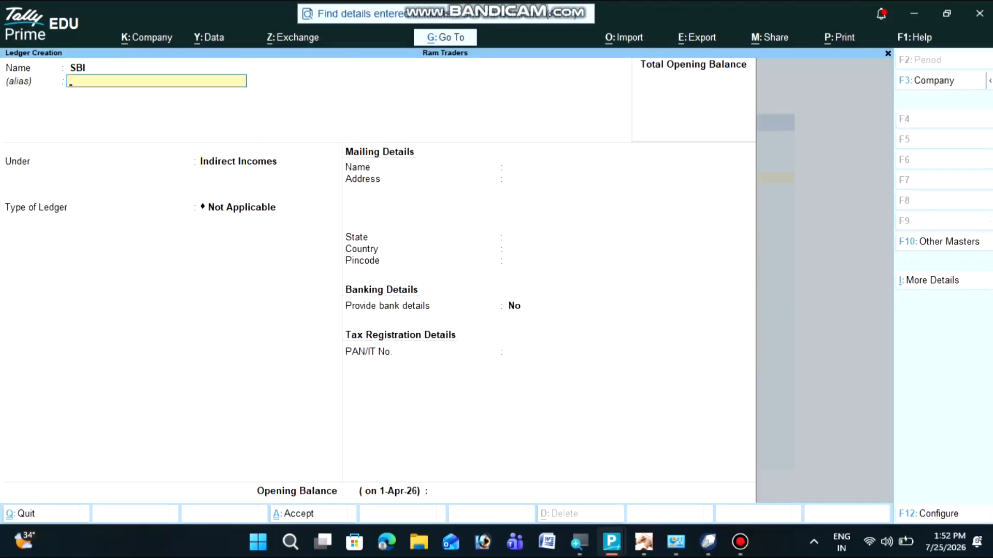
key(Return)
text(B)
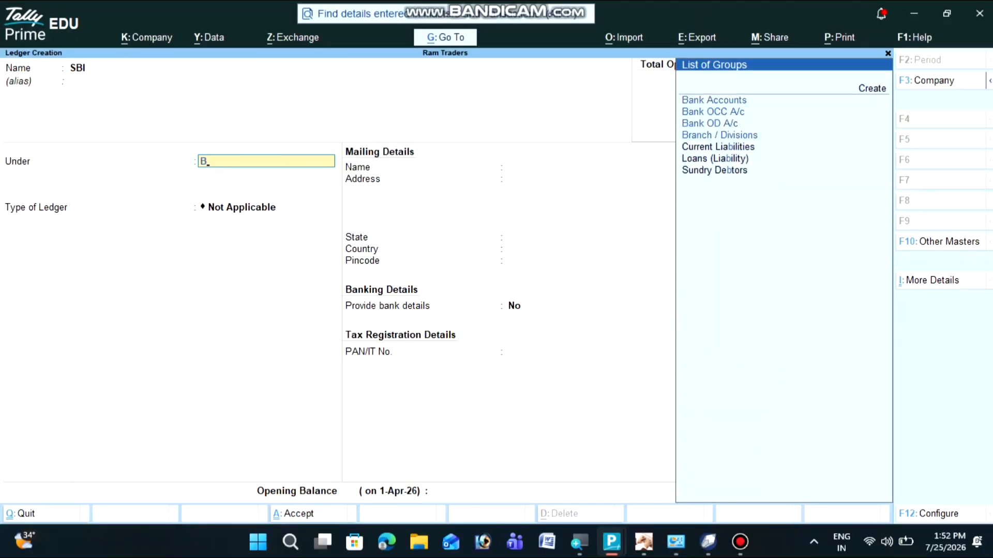
key(Return)
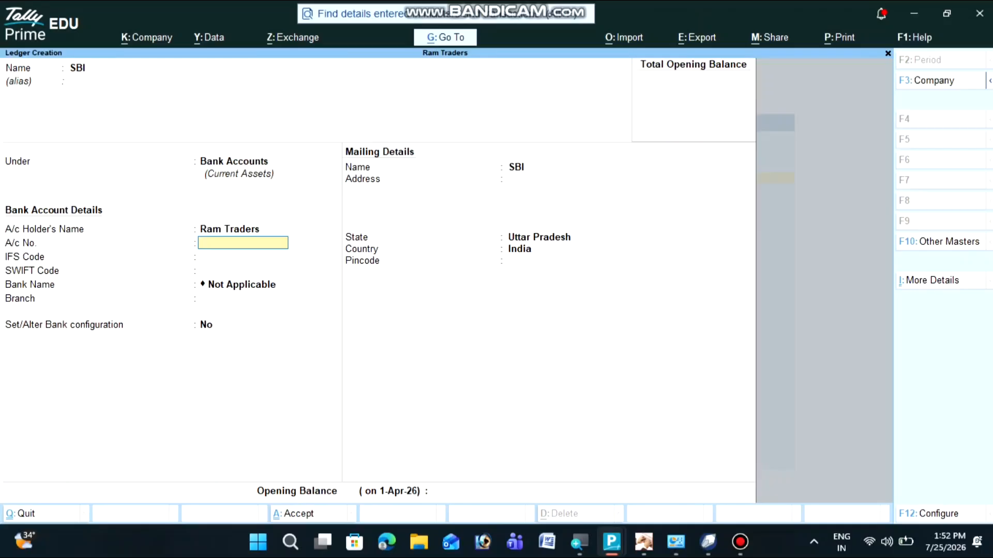
- Save the SBI ledger with default mailing details, no further bank account details and no opening balance, and return to the Gateway of Tally
key(Return)
key(Return)
key(Return)
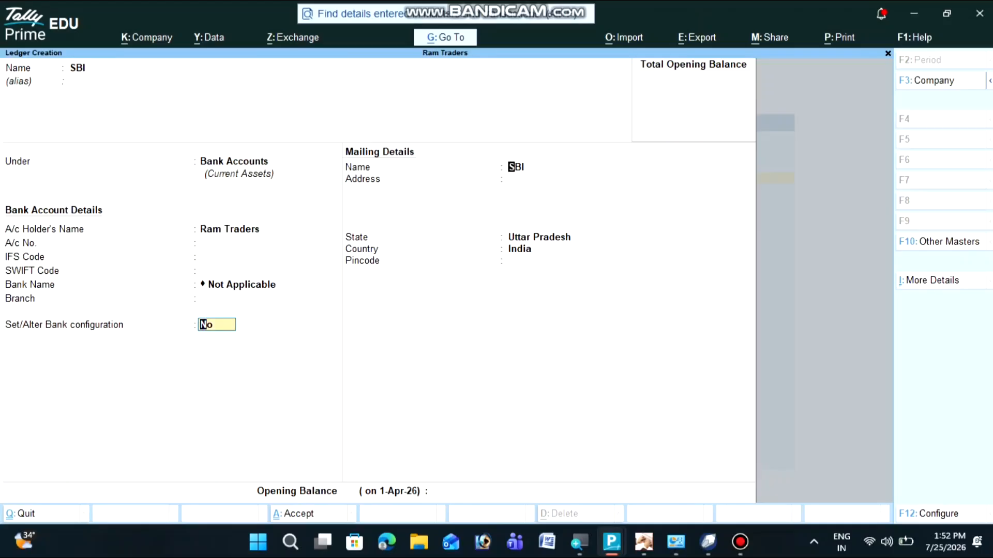
key(Return)
key(Return)
key(Return)
key(Return)
key(Return)
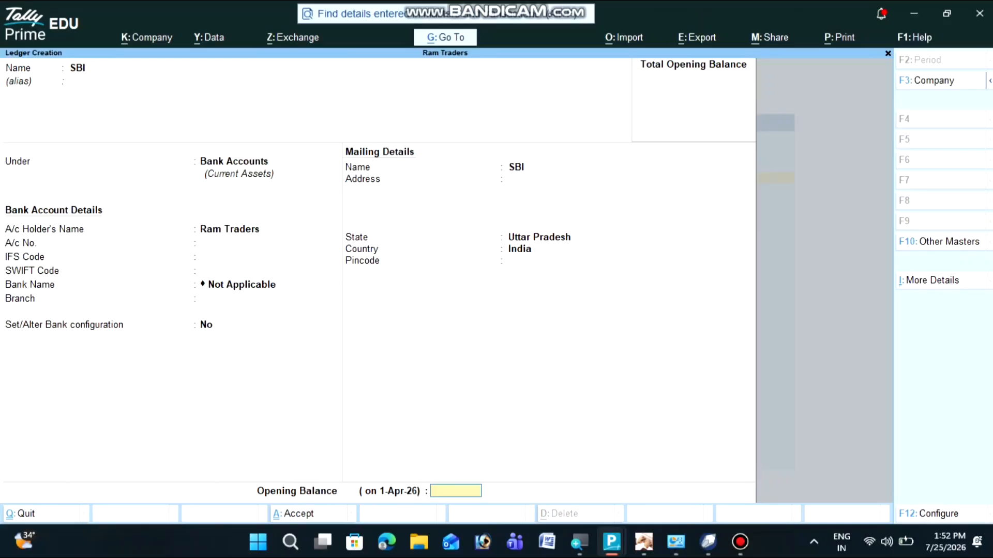
key(Return)
key(Return)
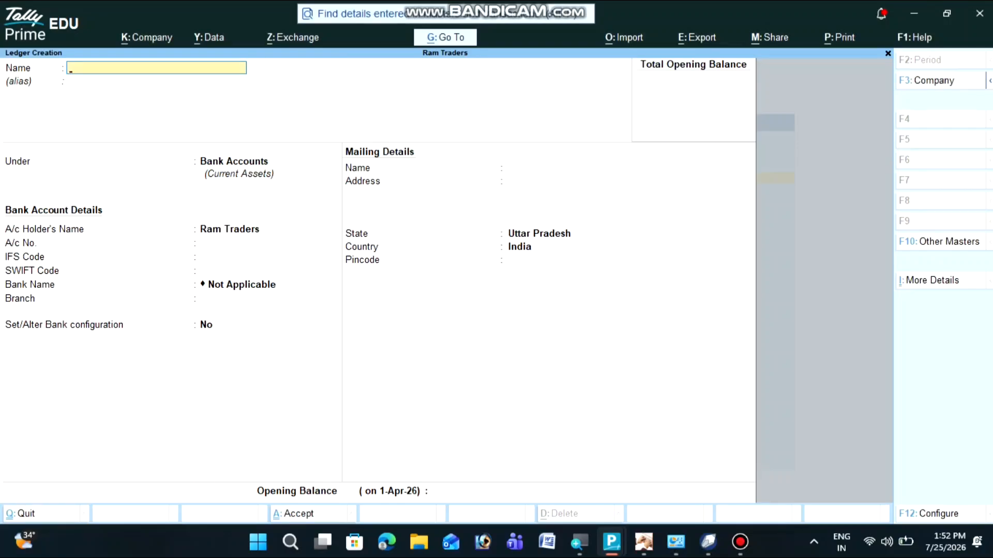
key(Escape)
key(Return)
key(Escape)
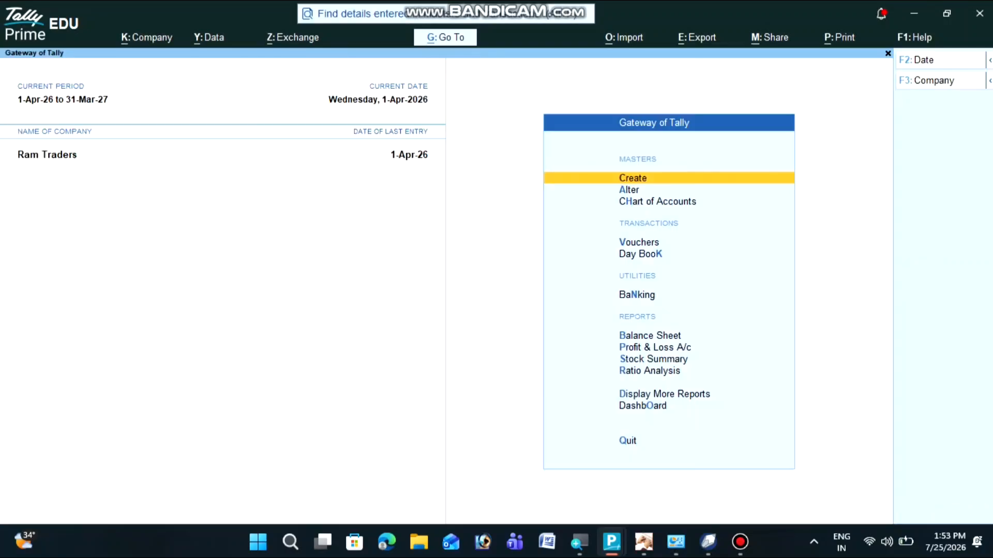
- Start another receipt voucher and credit the Commission ledger with 5,000
key(Escape)
key(Escape)
key(Down)
key(Down)
key(Down)
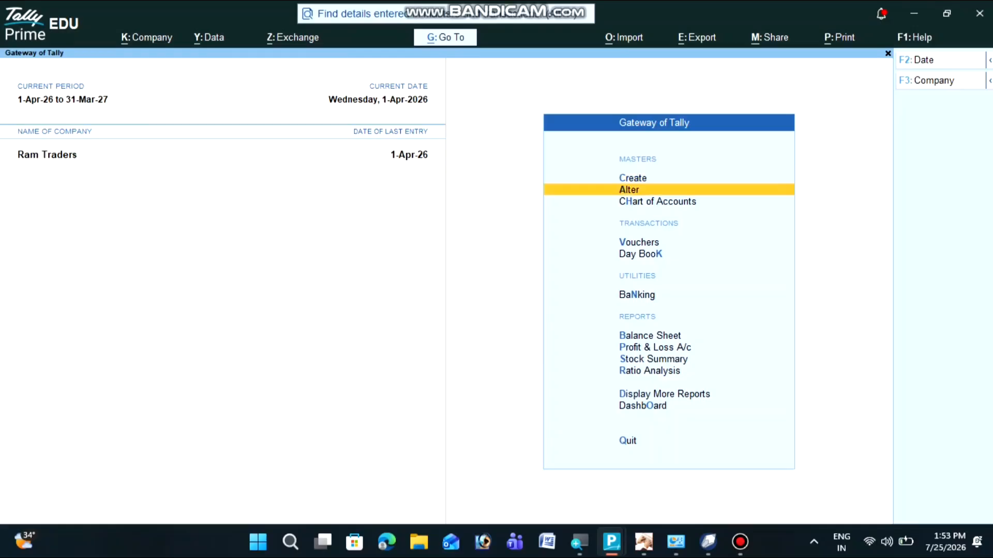
key(Return)
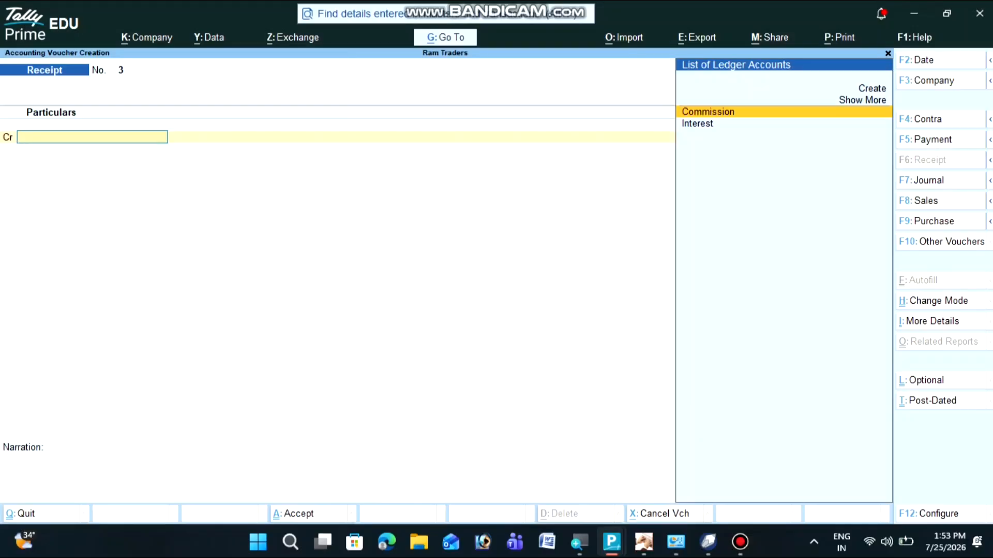
key(Return)
text(5)
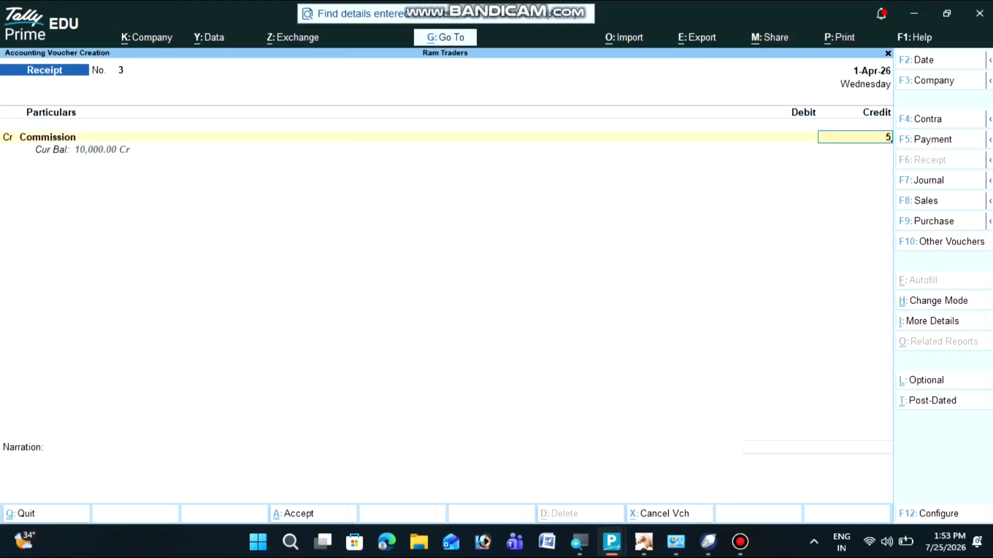
text(000)
key(Return)
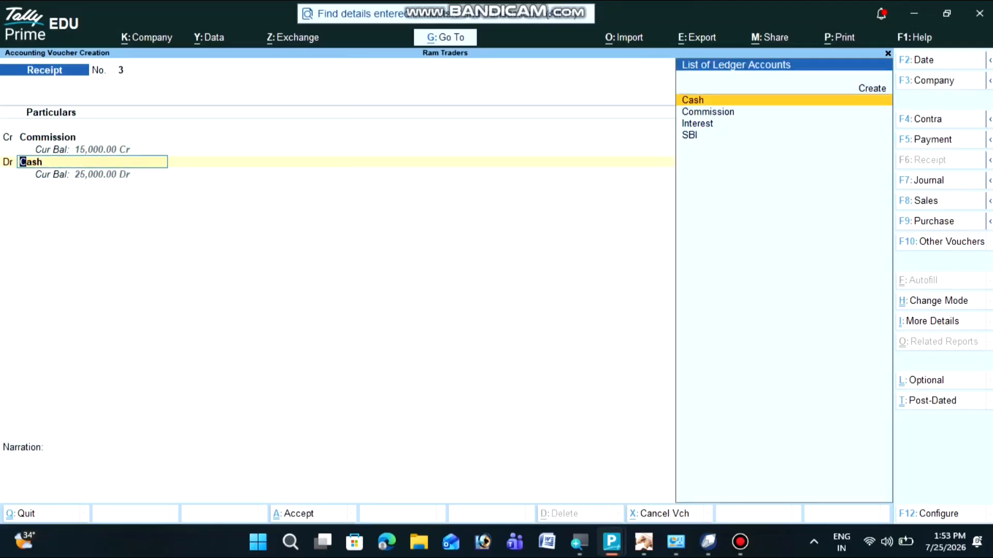
- Debit the SBI ledger instead of Cash with 5,000, save the receipt without a narration and leave voucher entry
key(Down)
key(Down)
key(Down)
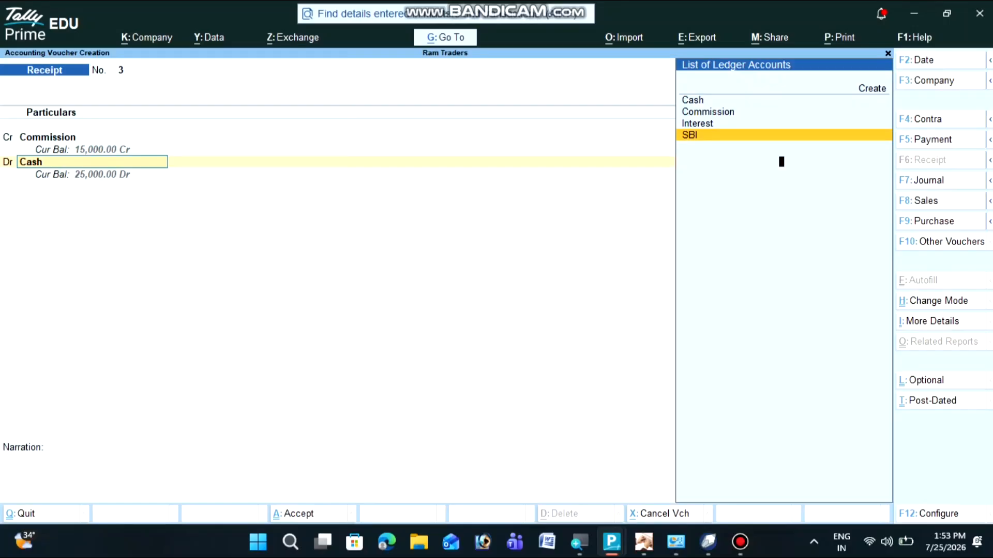
key(Return)
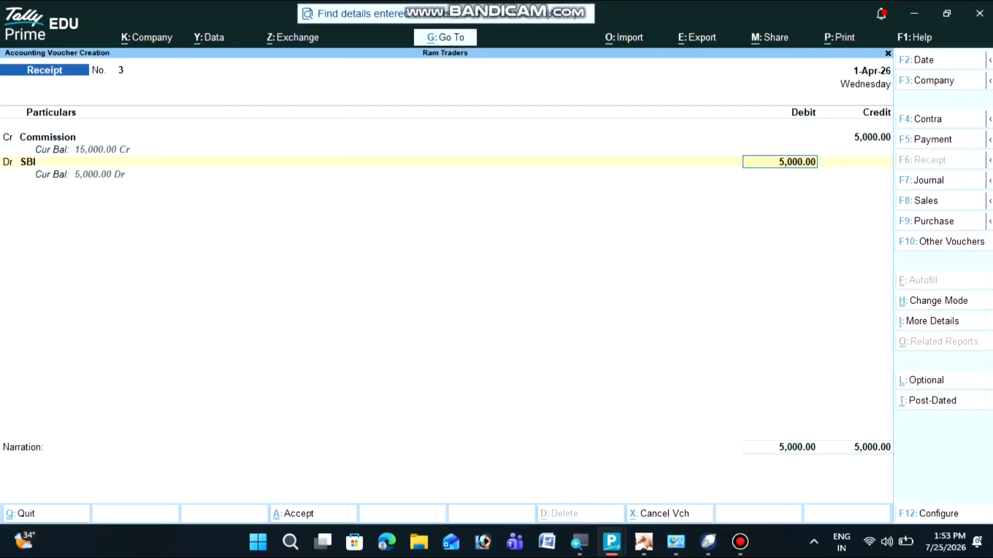
key(Return)
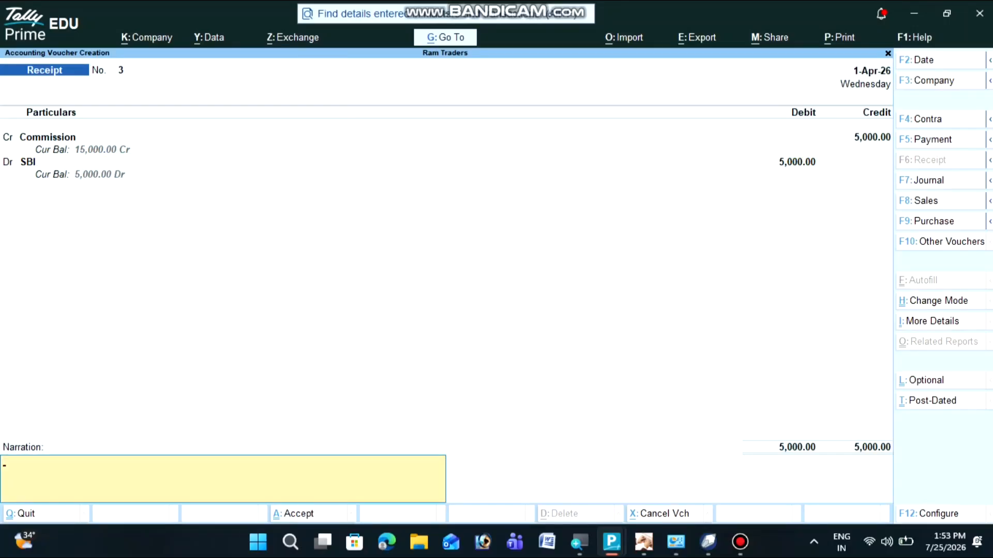
key(Return)
key(Return)
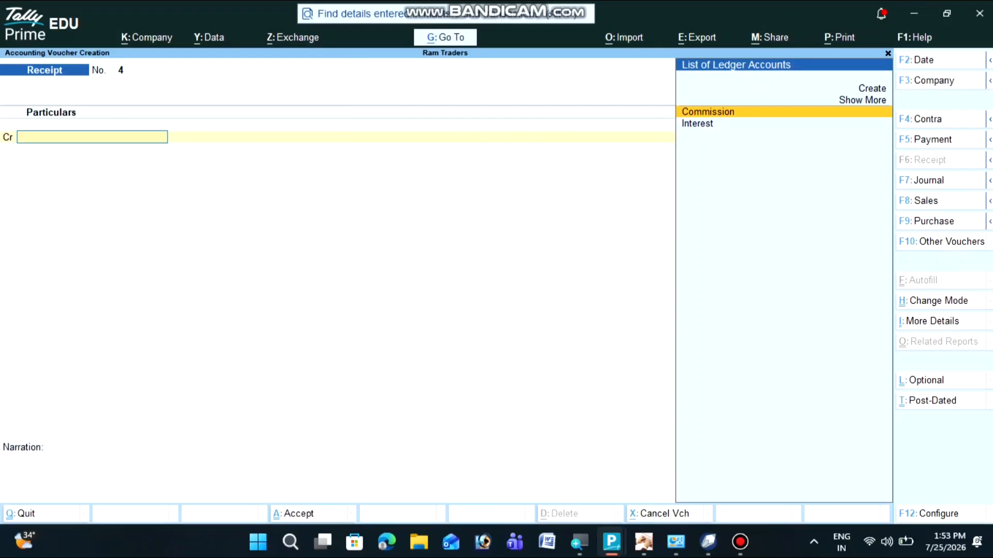
key(Escape)
key(Return)
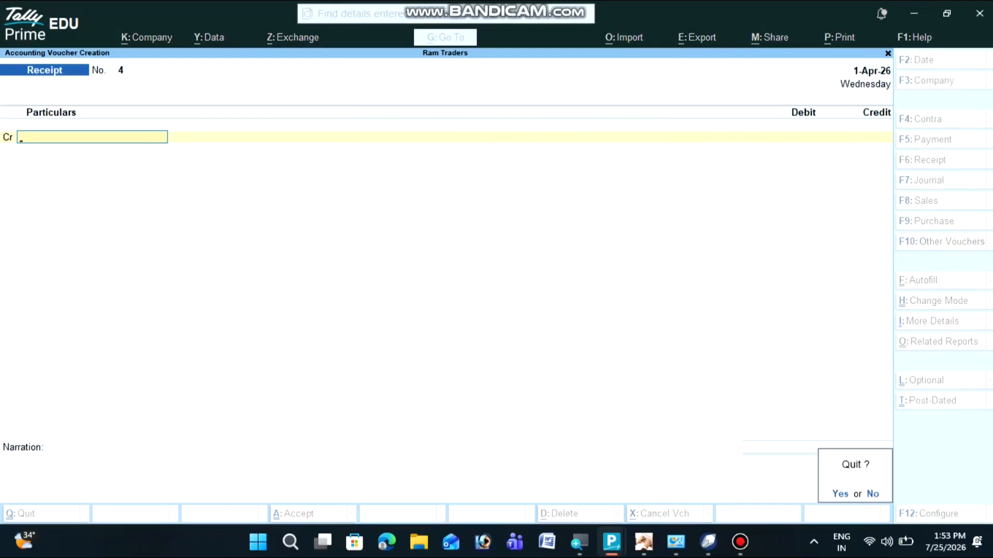
- Examine the Trial Balance in detailed form, including Cash-in-Hand and Bank Accounts under Current Assets and the Indirect Incomes ledgers
key(Escape)
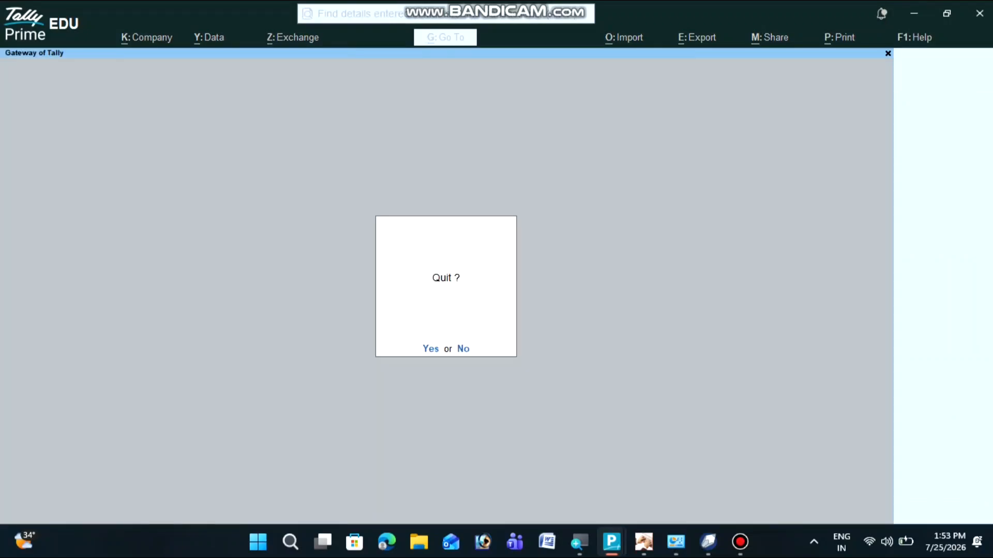
key(Escape)
key(Up)
key(Up)
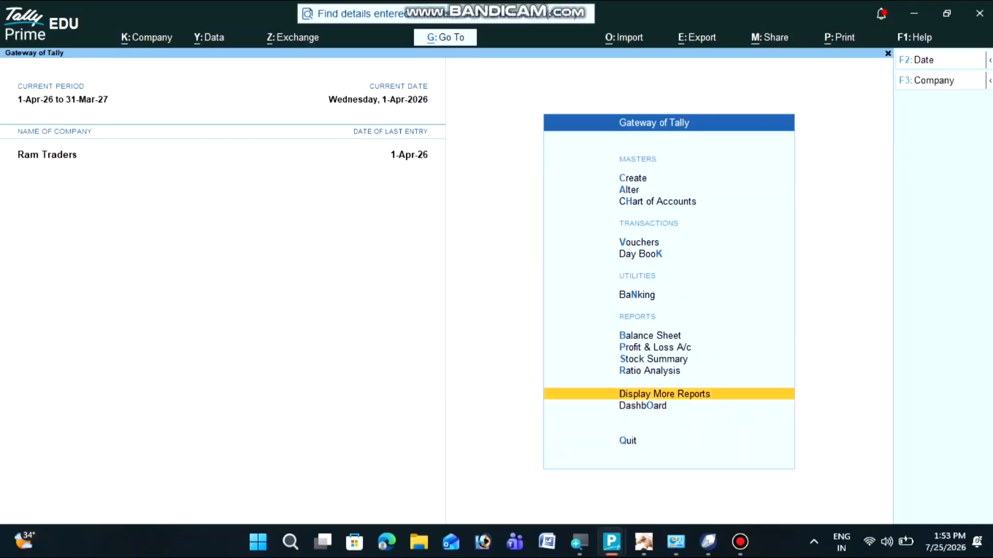
key(Return)
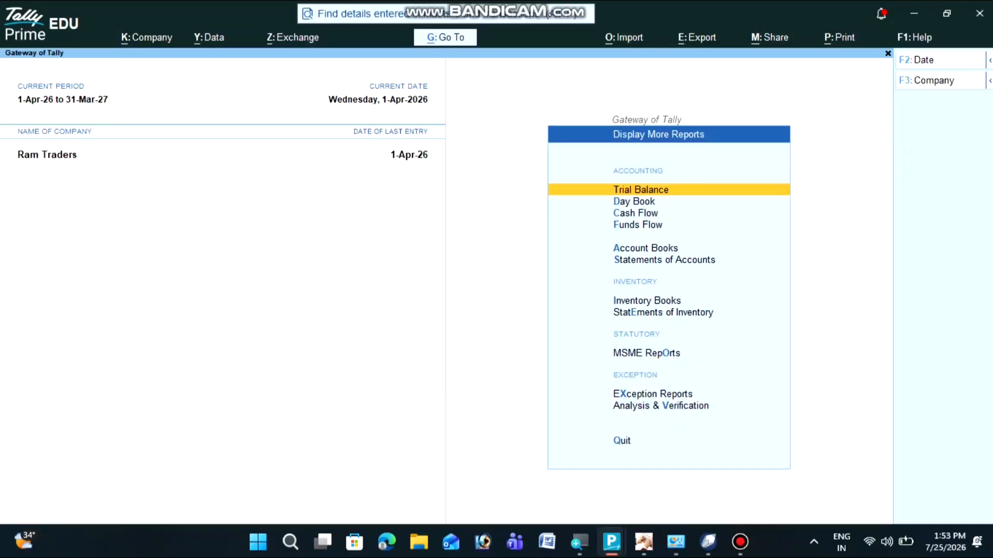
key(Return)
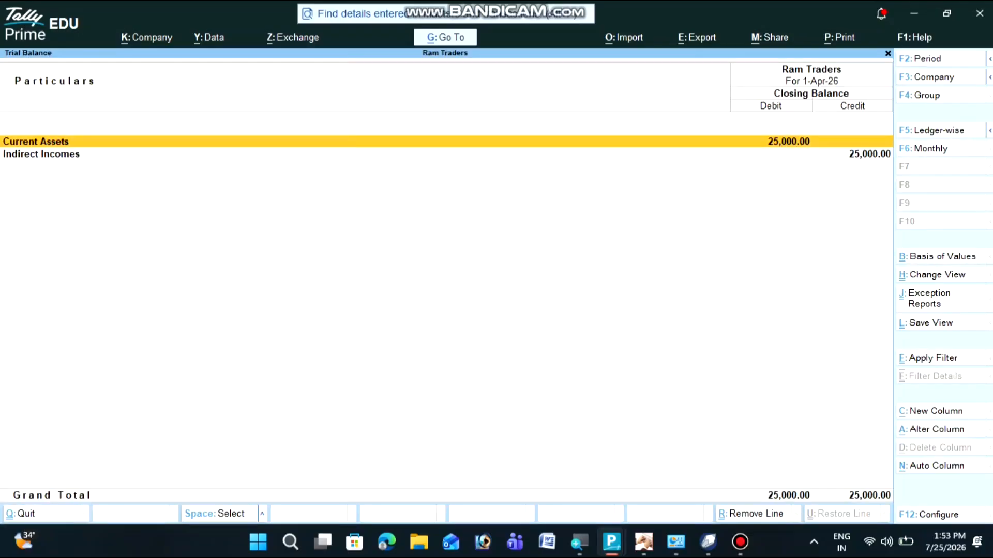
key(alt)
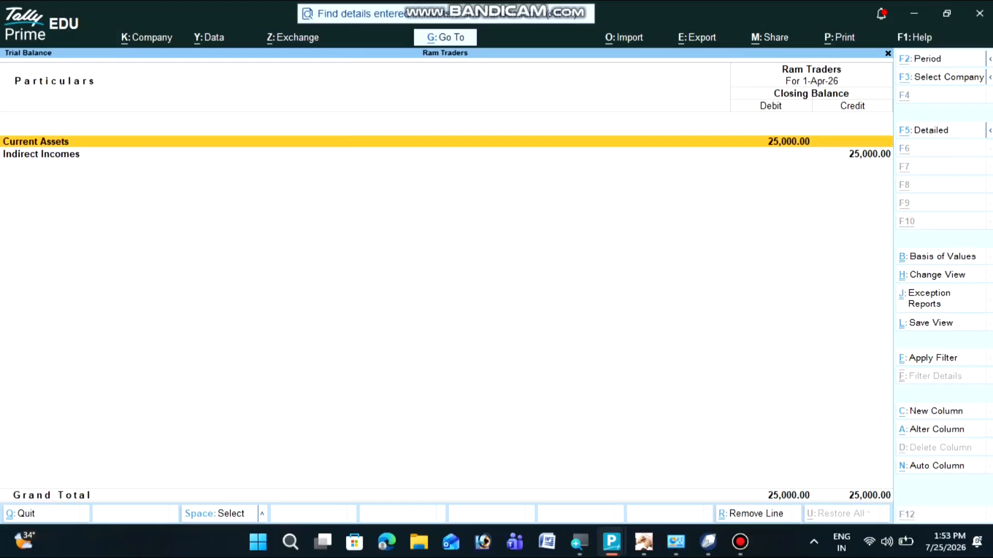
key(alt+F5)
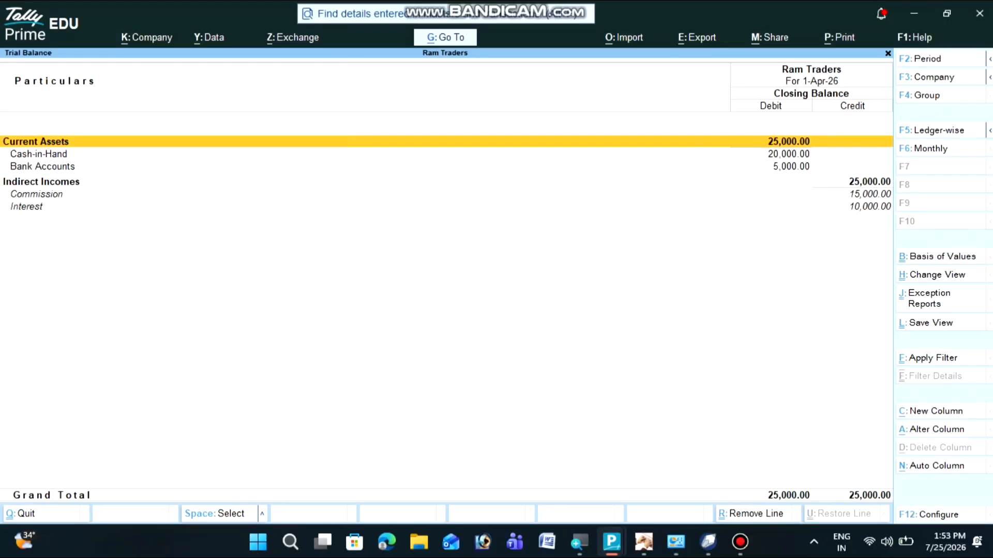
key(Down)
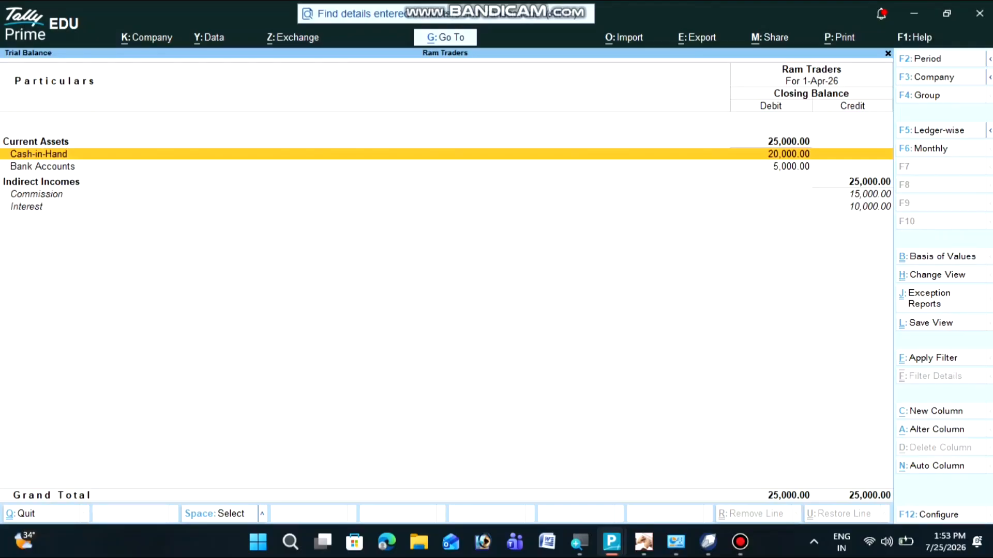